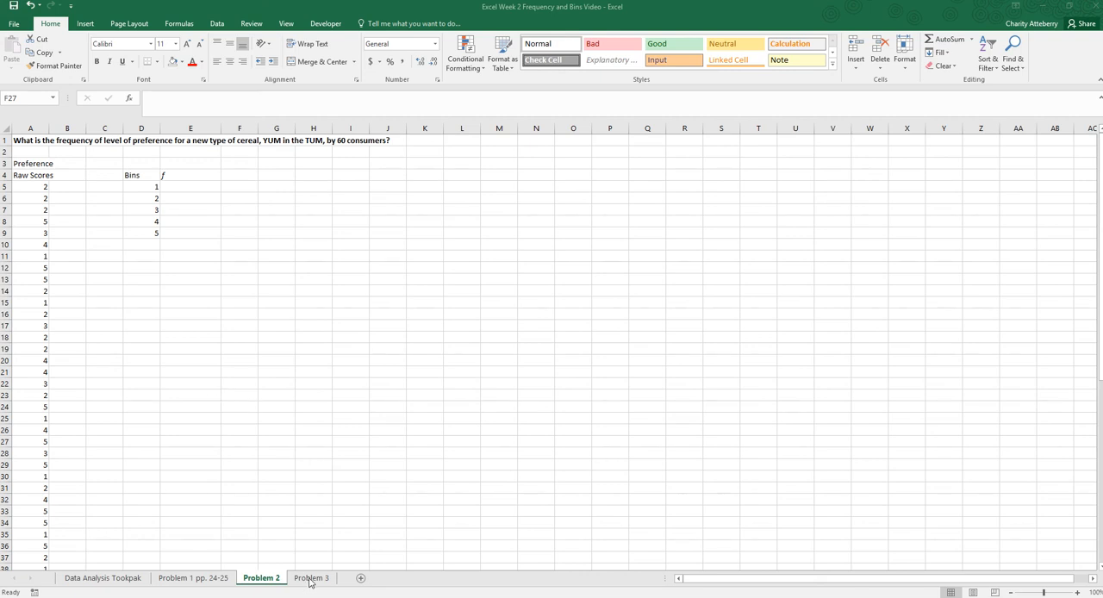
- Switch to the Problem 3 sheet and enter the heading "Groups" in cell B1
click(309, 579)
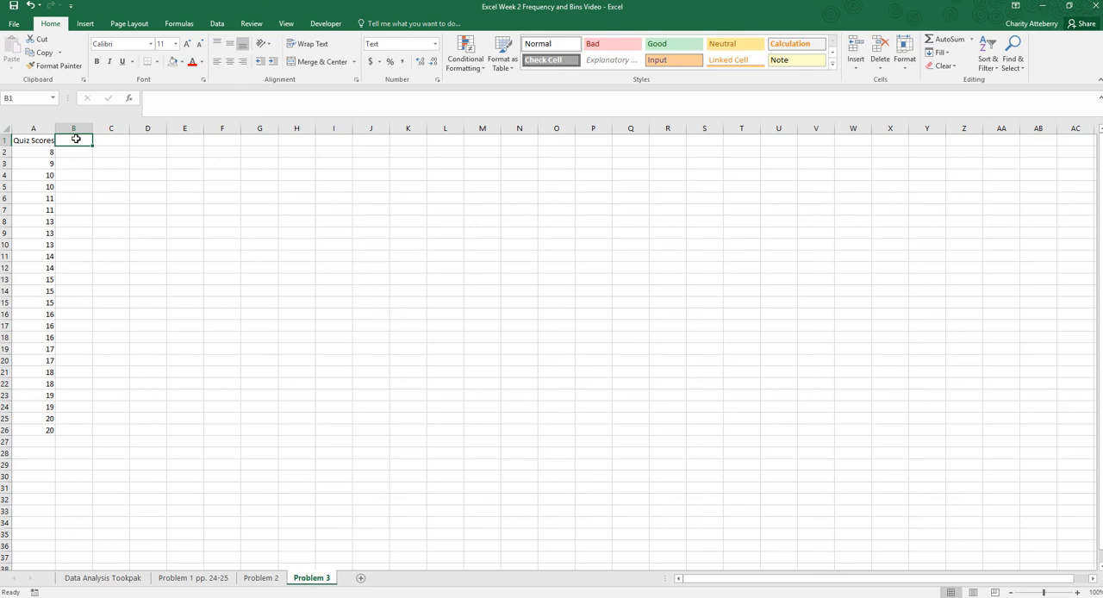
text(Groups)
key(Return)
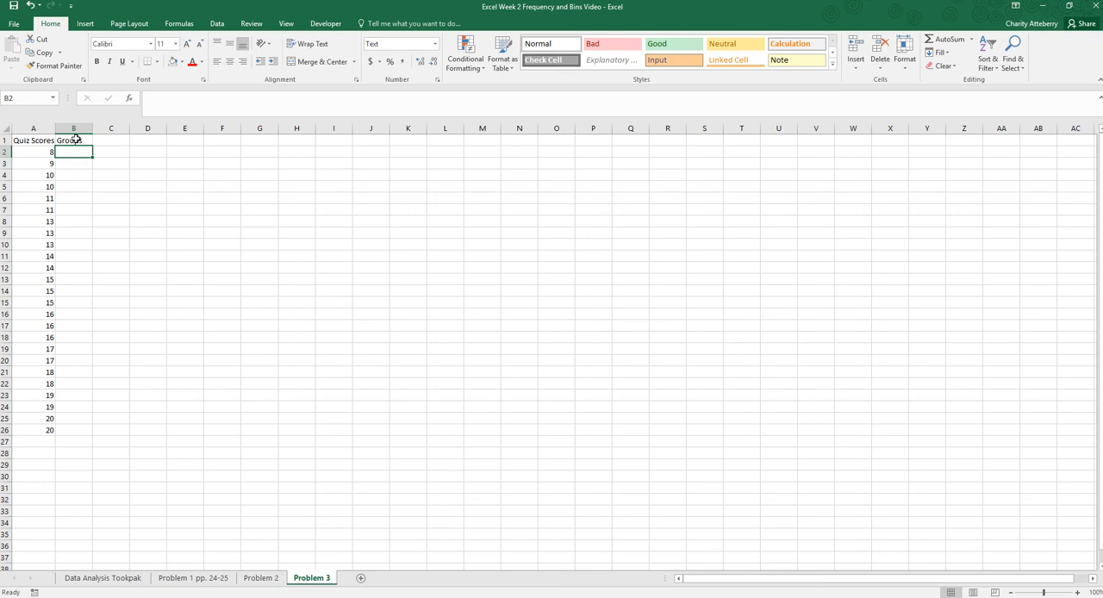
- Enter the score groups 18-20, 15-17 and 12-14 in cells B2 to B4
text(18-20)
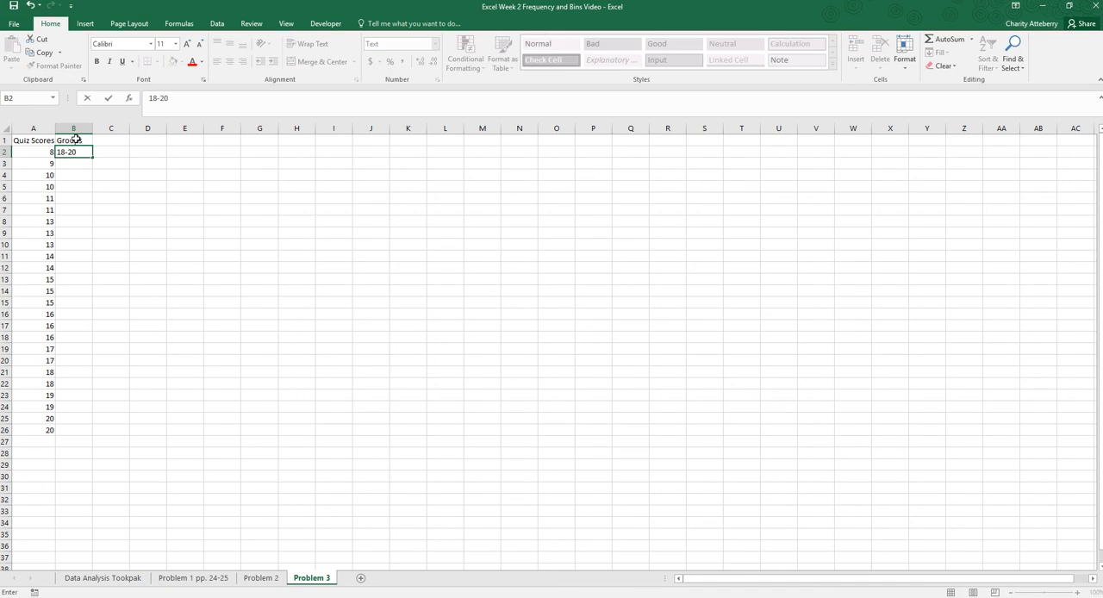
key(Return)
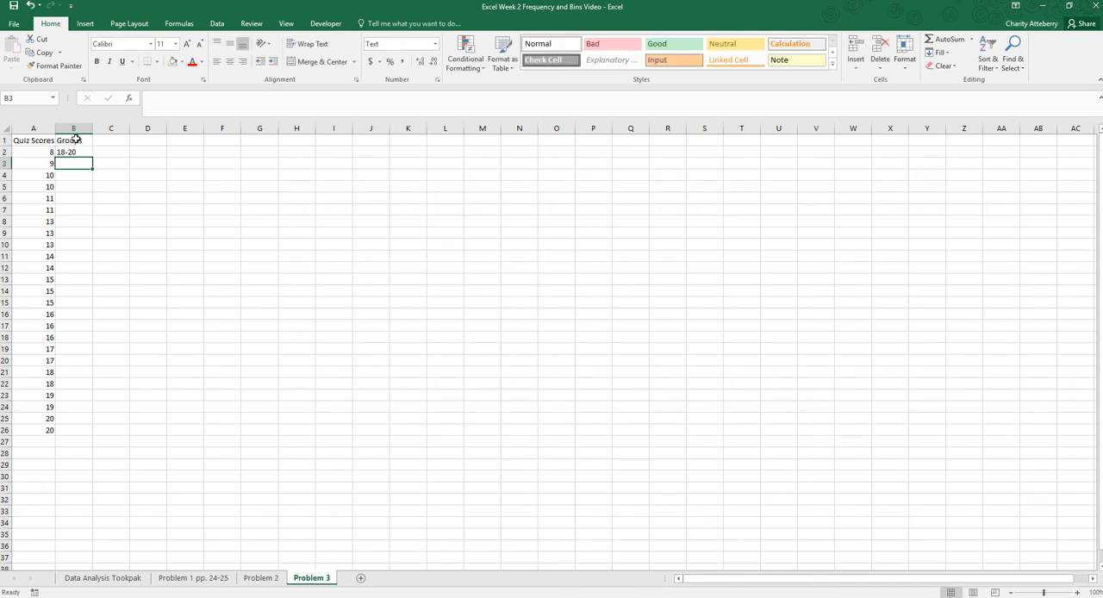
text(15-17)
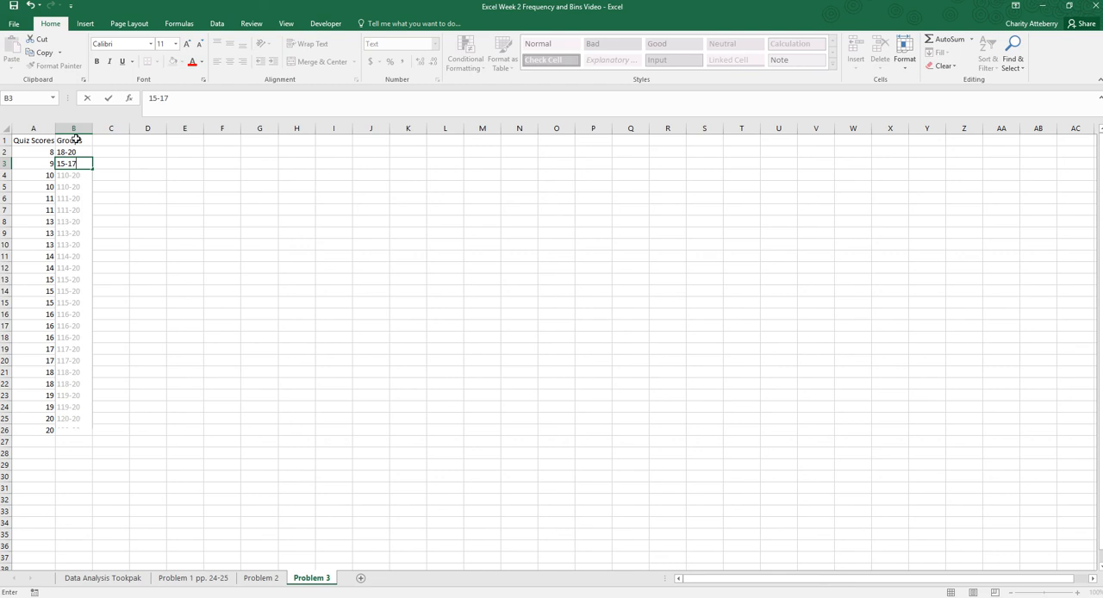
key(Return)
text(12-14)
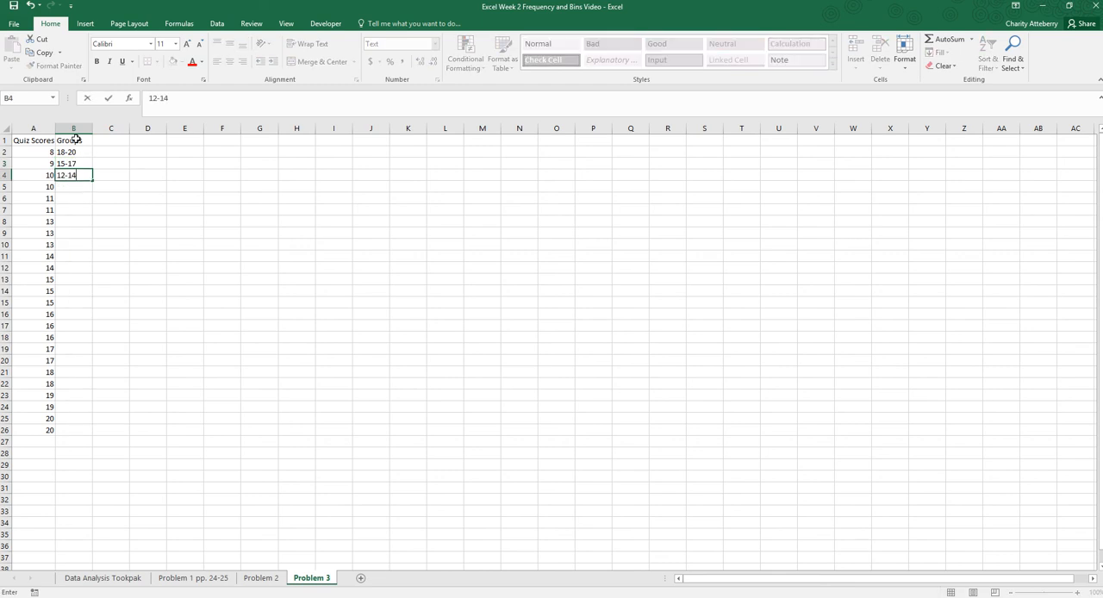
key(Return)
- Complete the Groups column with 9-11, 6-8, 3-5 and 0-2 in cells B5 to B8
text(9)
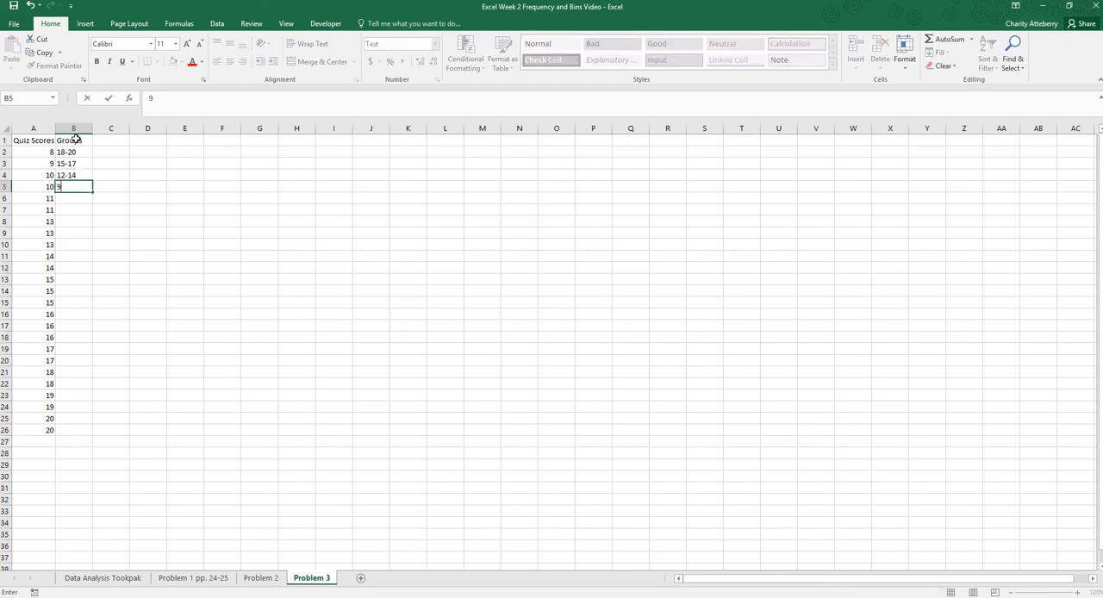
text(-11)
key(Return)
text(6-8)
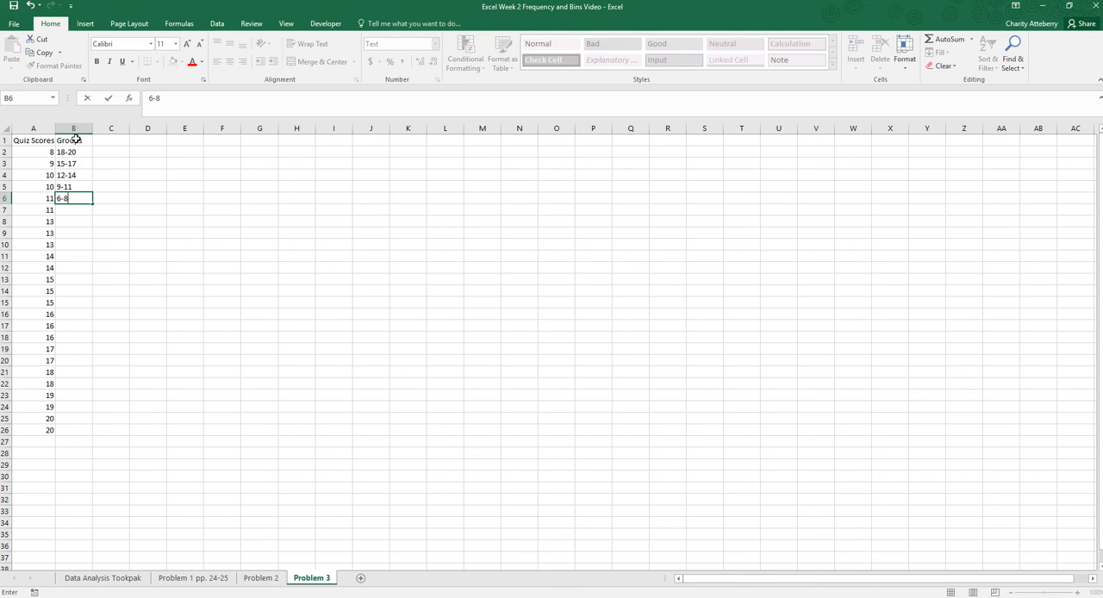
key(Return)
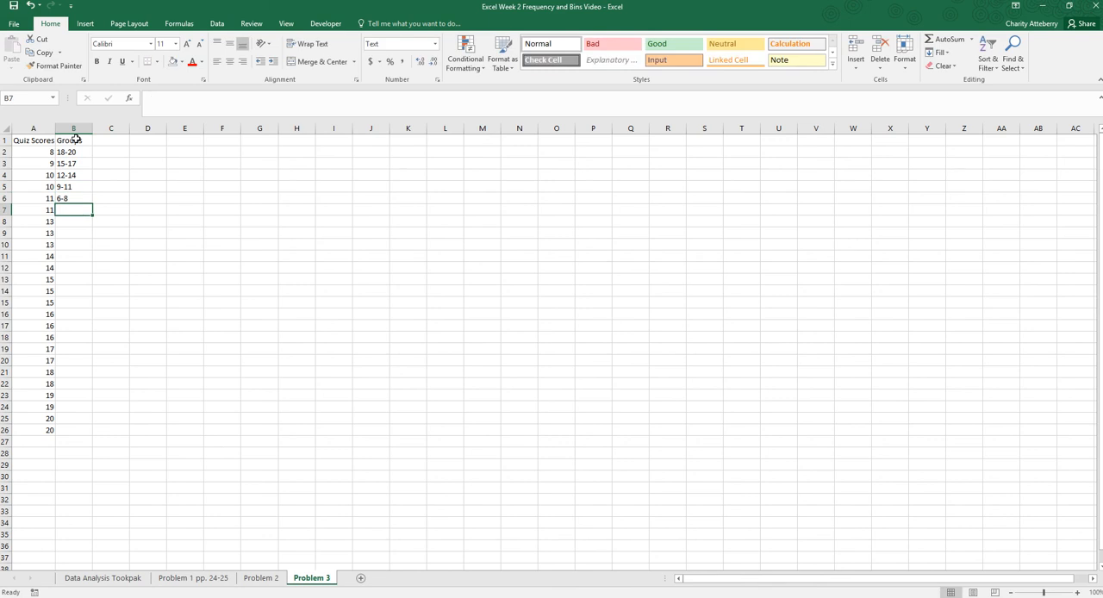
text(3-5)
key(Return)
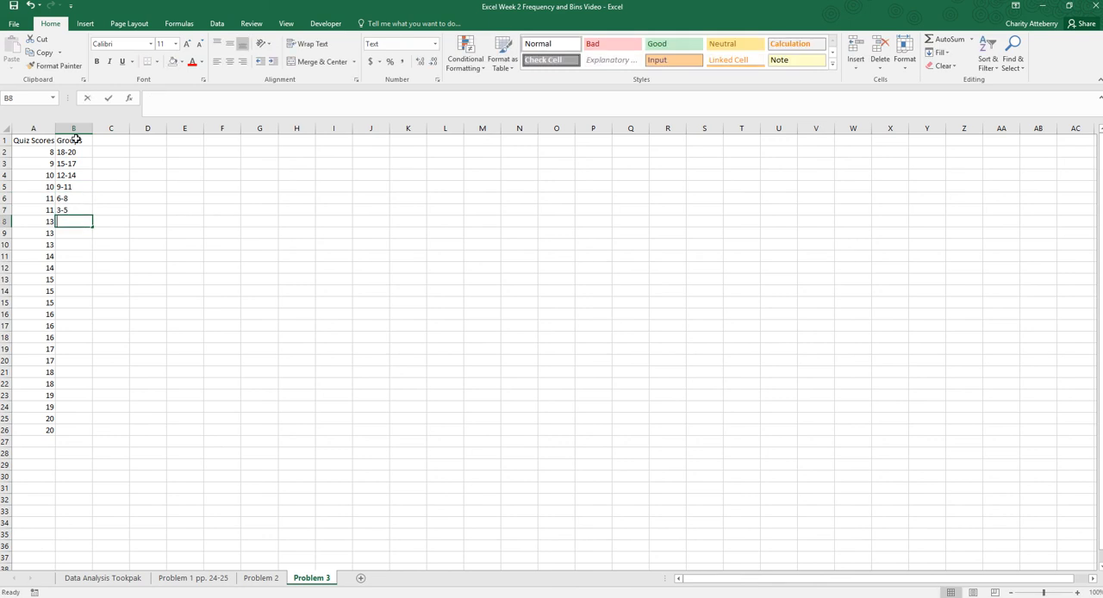
text(0-2)
drag(131, 360, 131, 349)
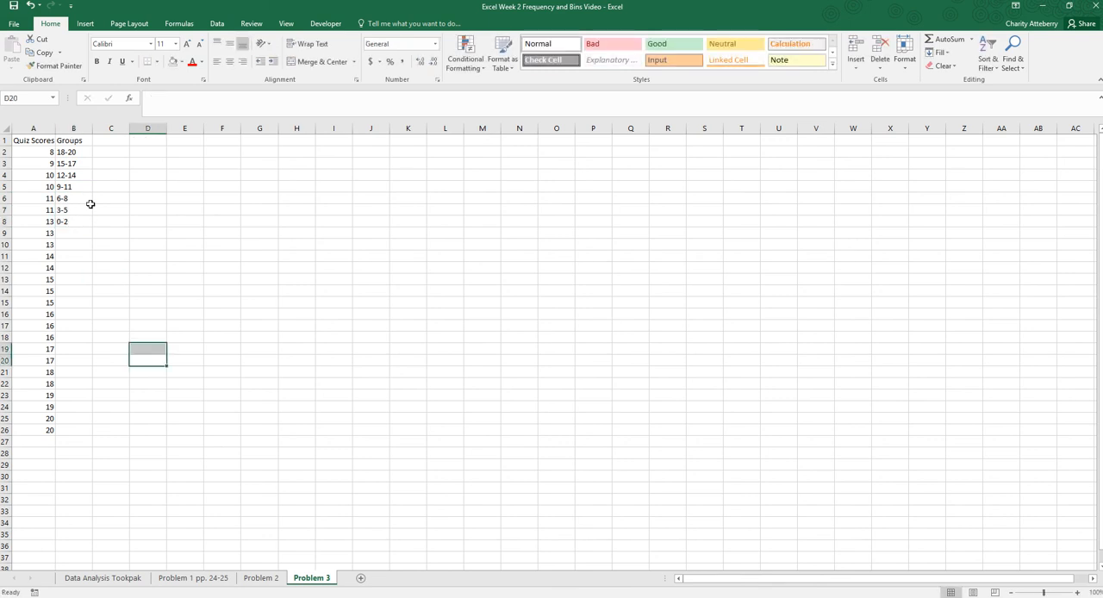
- Enter the heading "Bins" in C1, with the upper limits 20 and 17 in C2 and C3
click(108, 142)
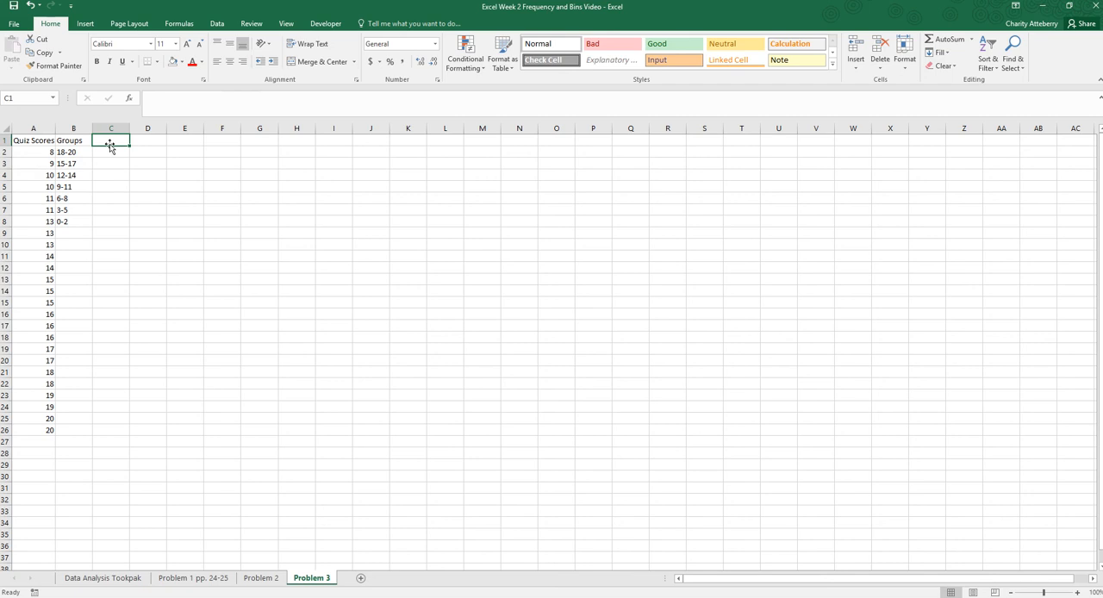
text(Bins)
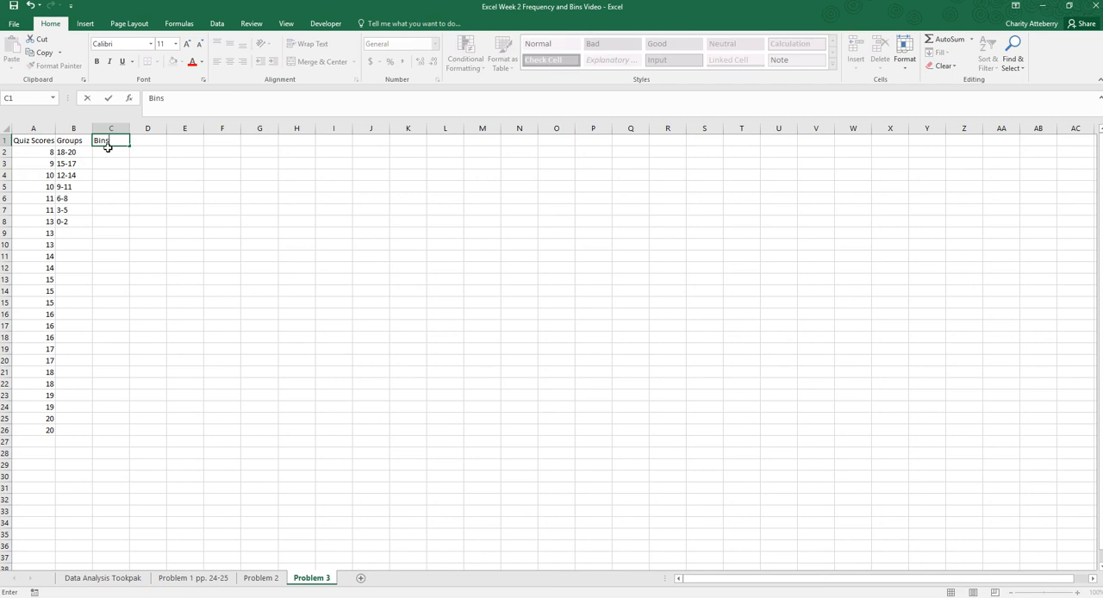
click(108, 151)
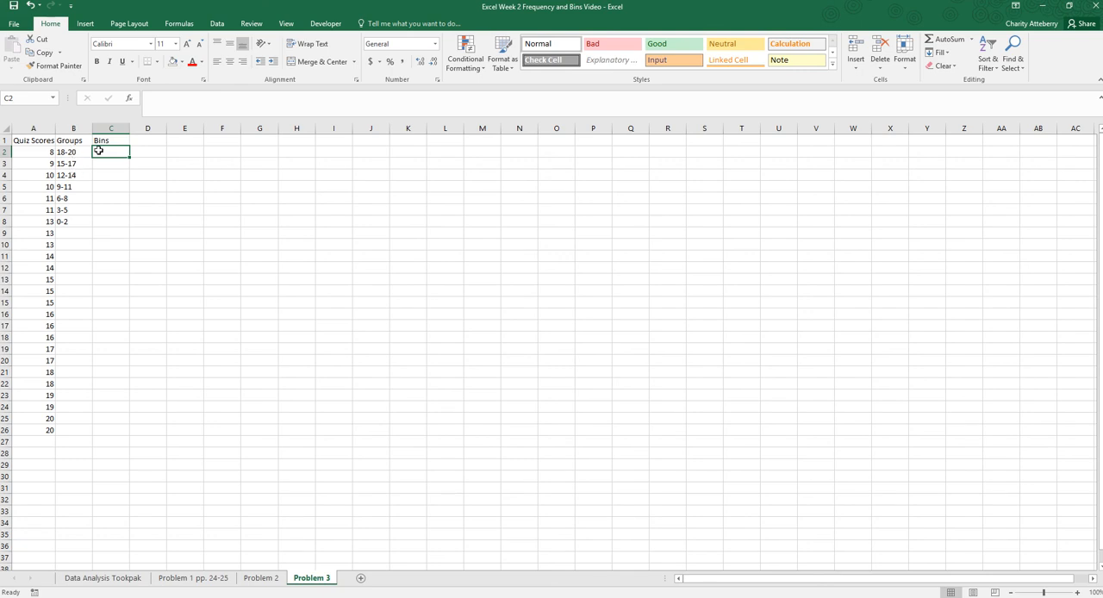
text(20)
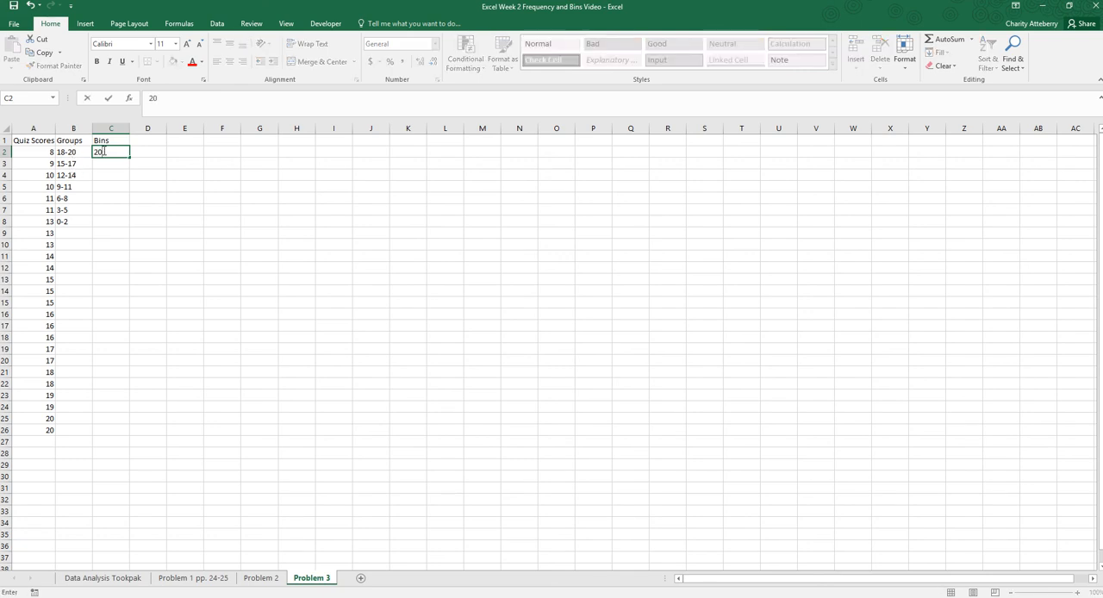
key(Return)
text(17)
key(Return)
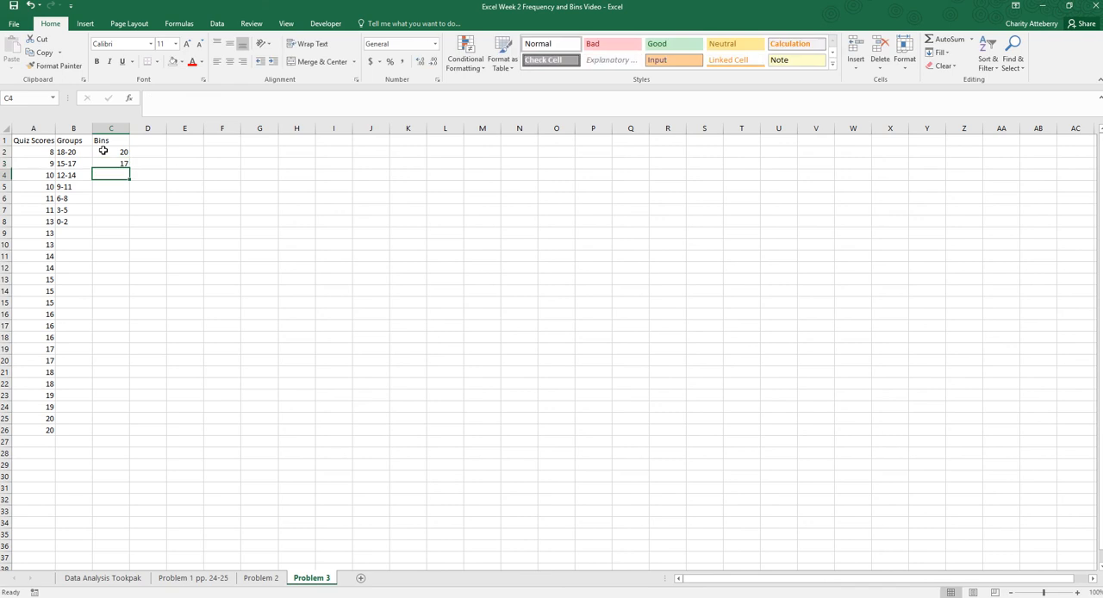
- Complete the Bins column with the values 14, 11, 8, 5 and 2 in cells C4 to C8
text(14)
key(Return)
text(11)
key(Return)
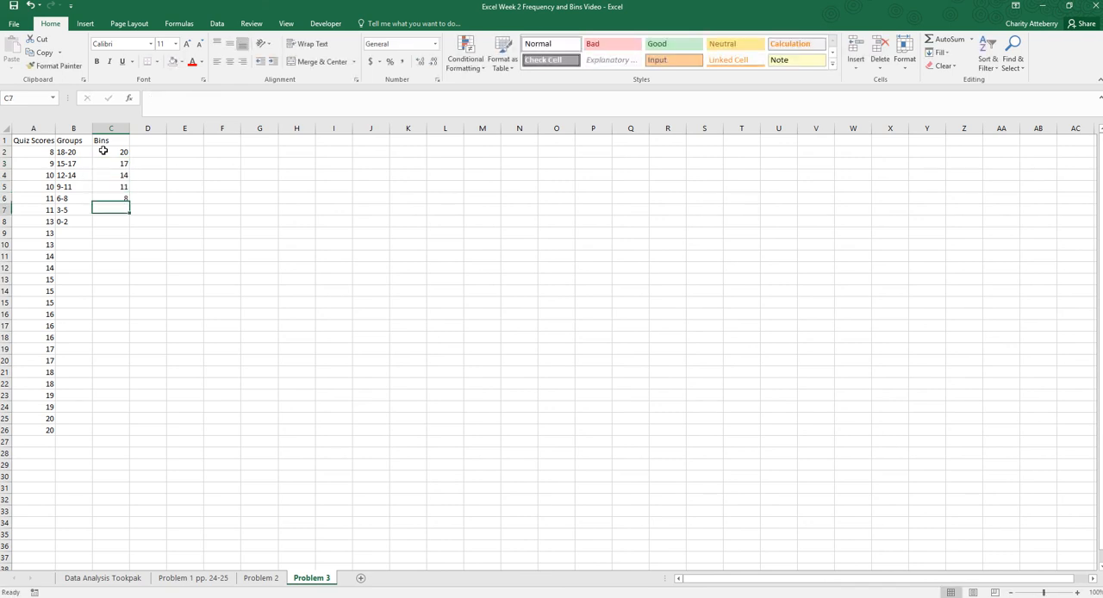
text(8)
key(Return)
text(5)
key(Return)
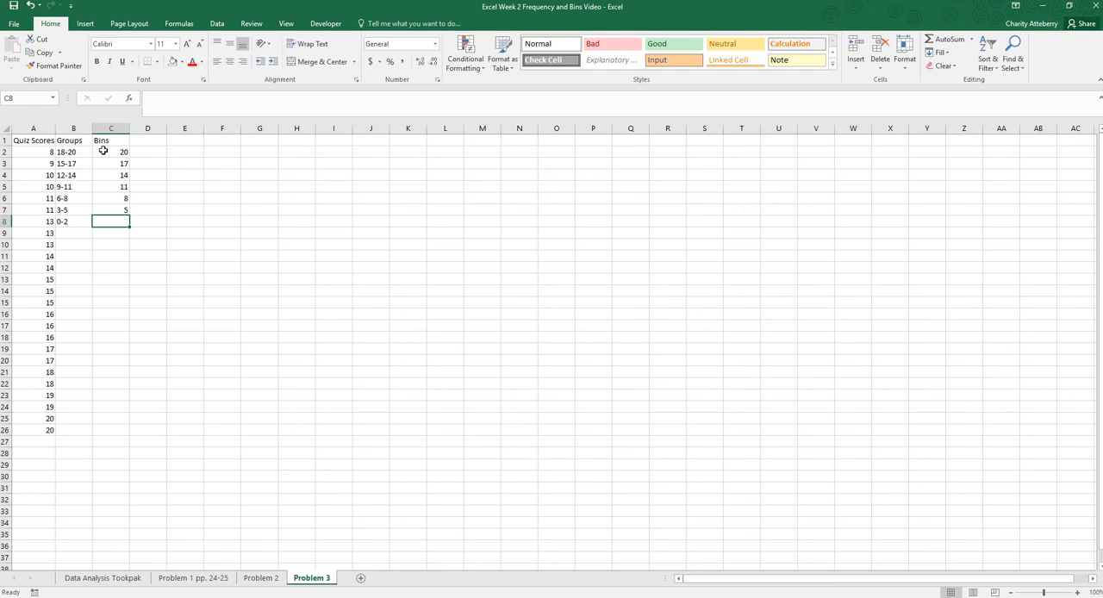
text(2)
key(Return)
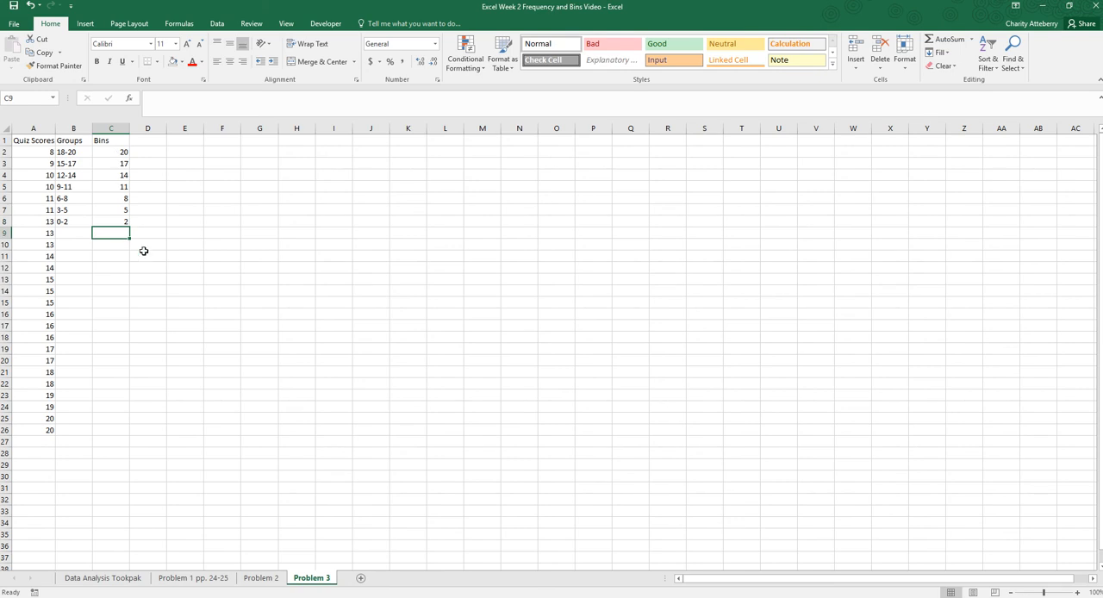
- Enter the heading "Frequency" in cell D1
click(145, 141)
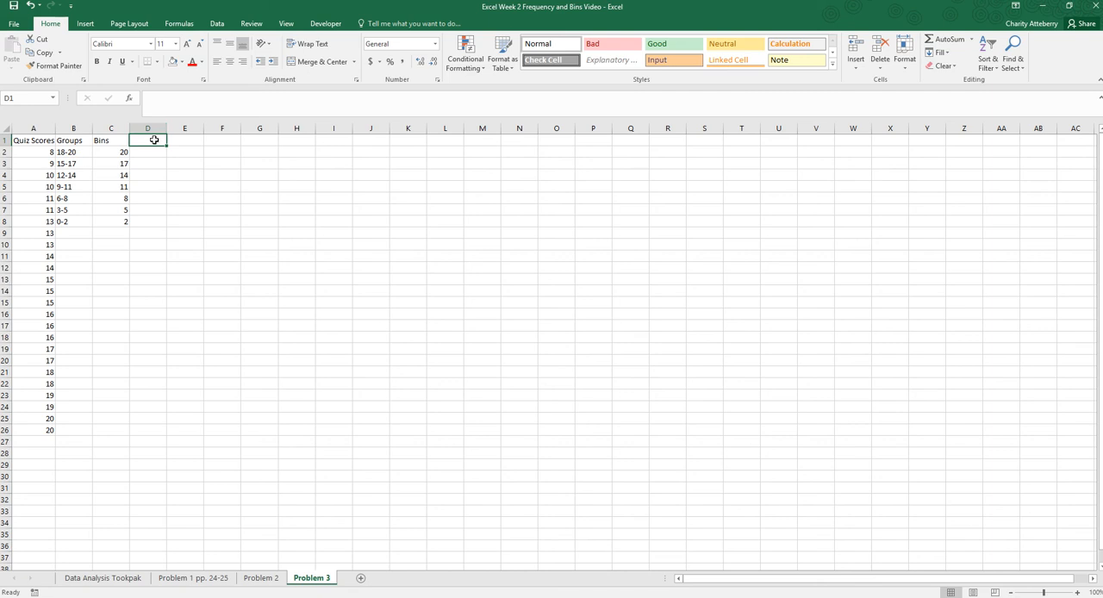
text(Frequency)
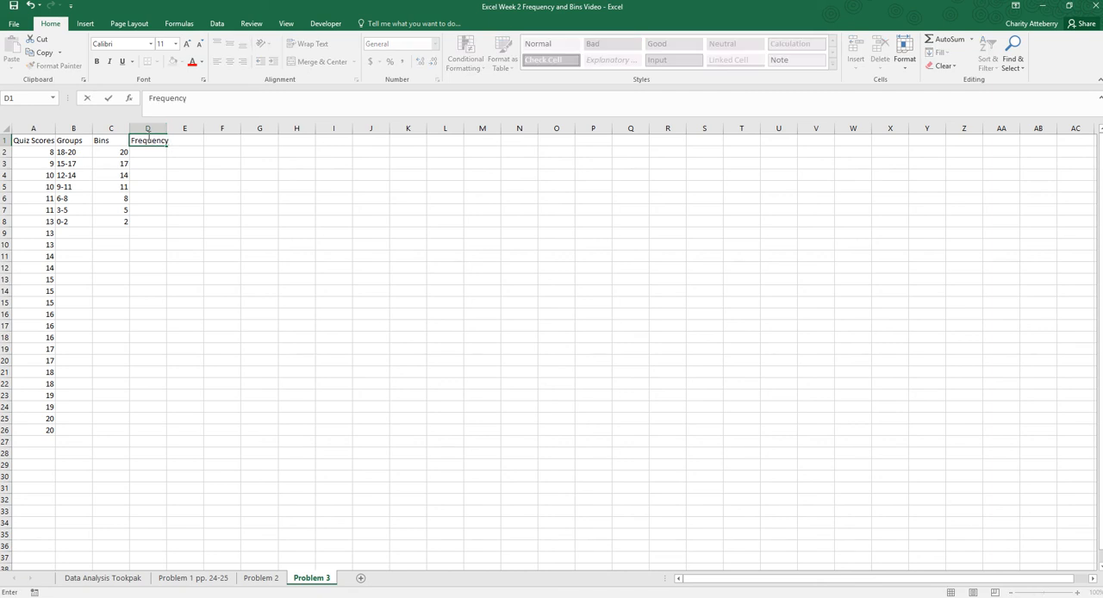
click(184, 250)
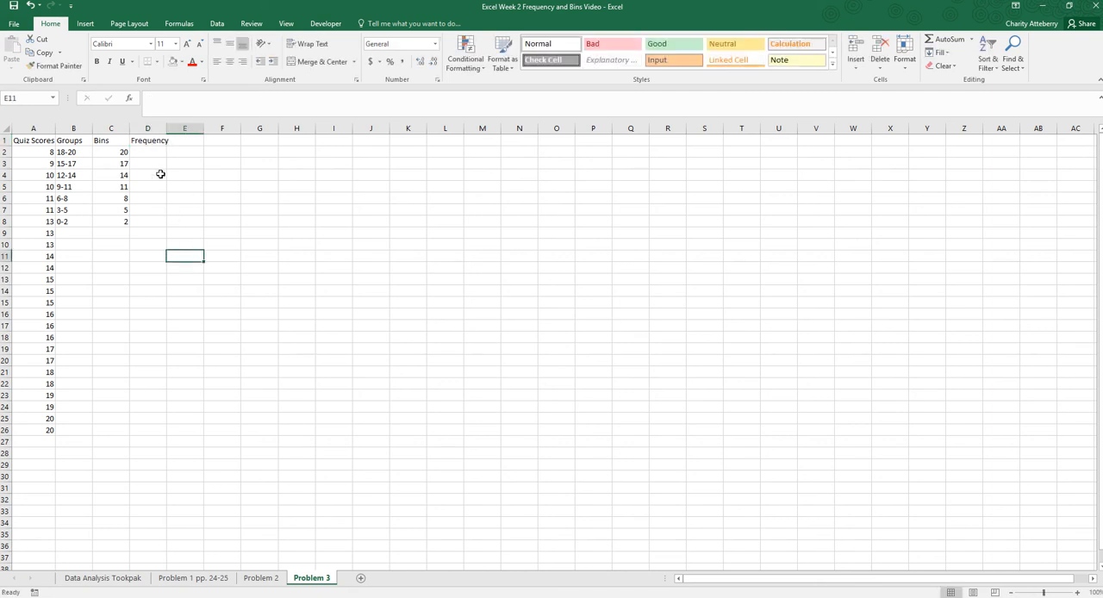
- Insert the FREQUENCY function for the range D2:D8
drag(150, 152, 152, 220)
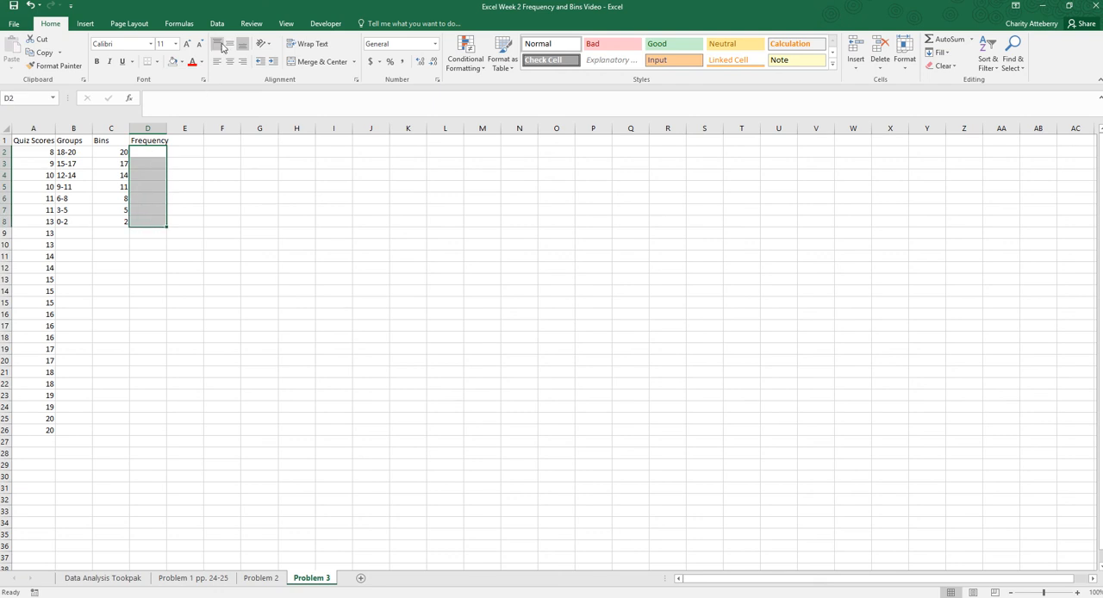
click(179, 24)
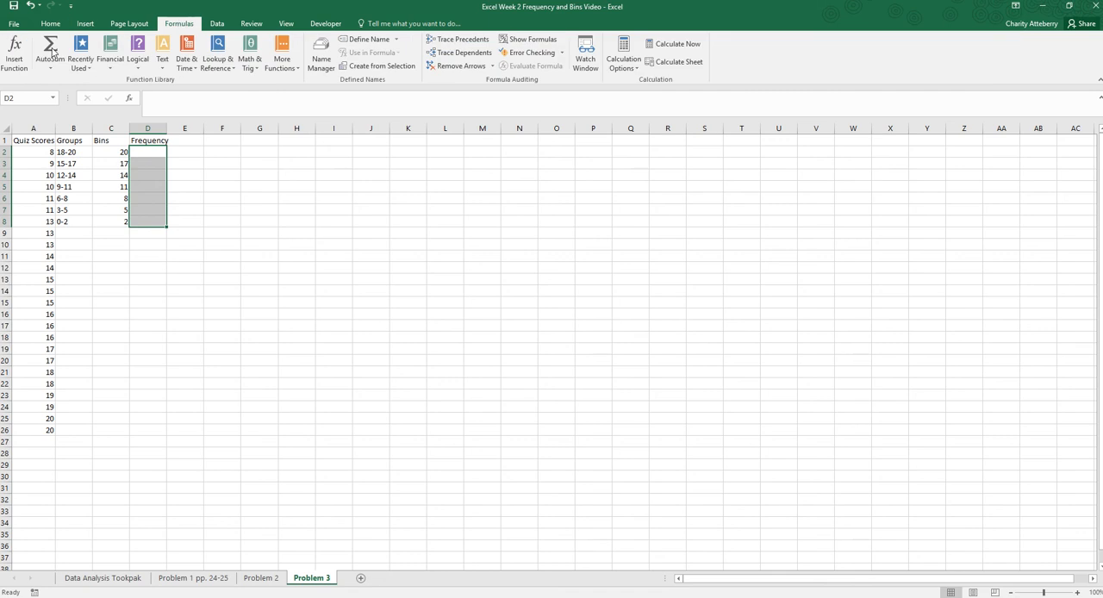
click(14, 46)
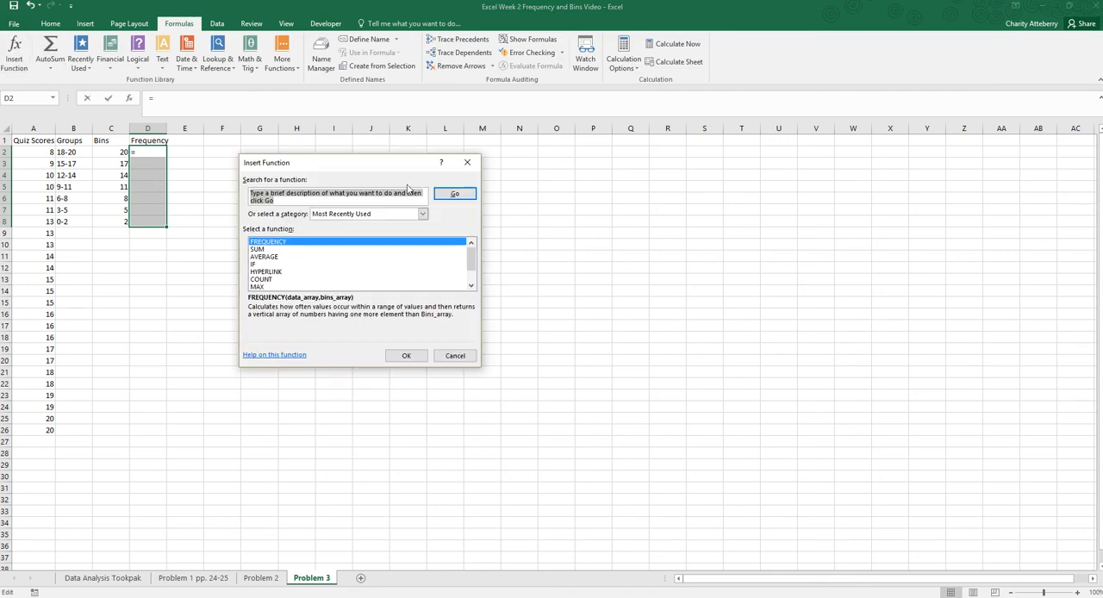
click(405, 355)
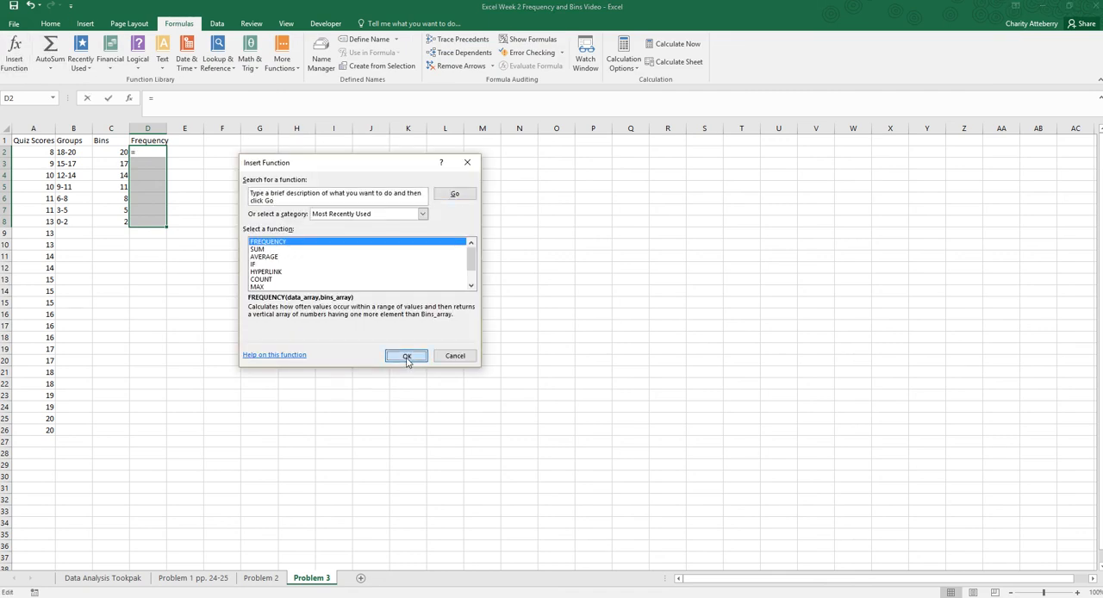
- Set the data array to A2:A26 and the bins array to C2:C8, and enter FREQUENCY as an array formula
click(390, 218)
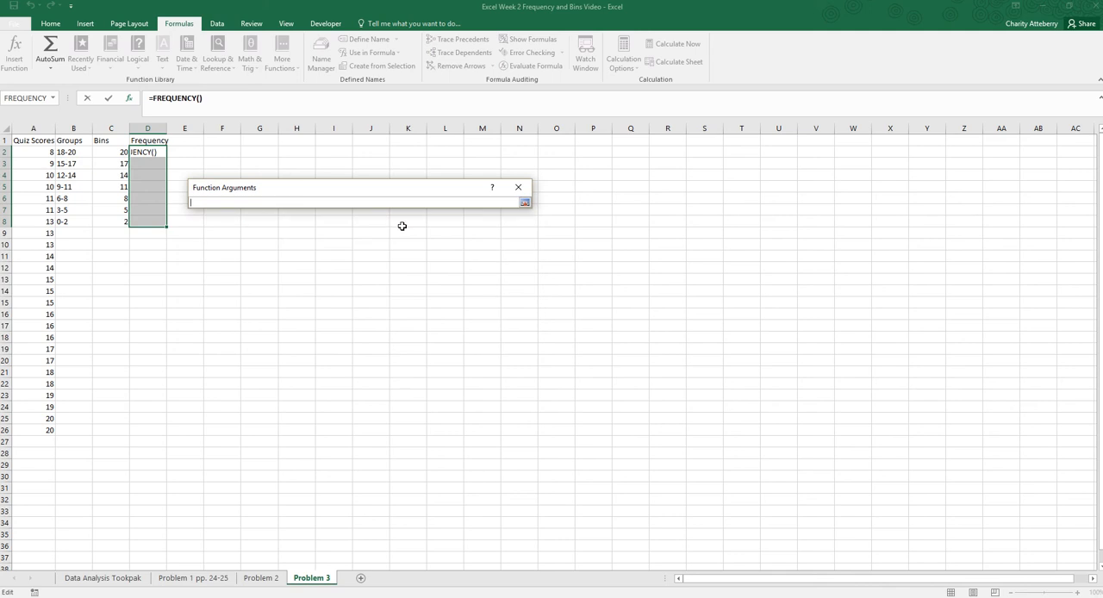
drag(48, 153, 50, 419)
click(524, 204)
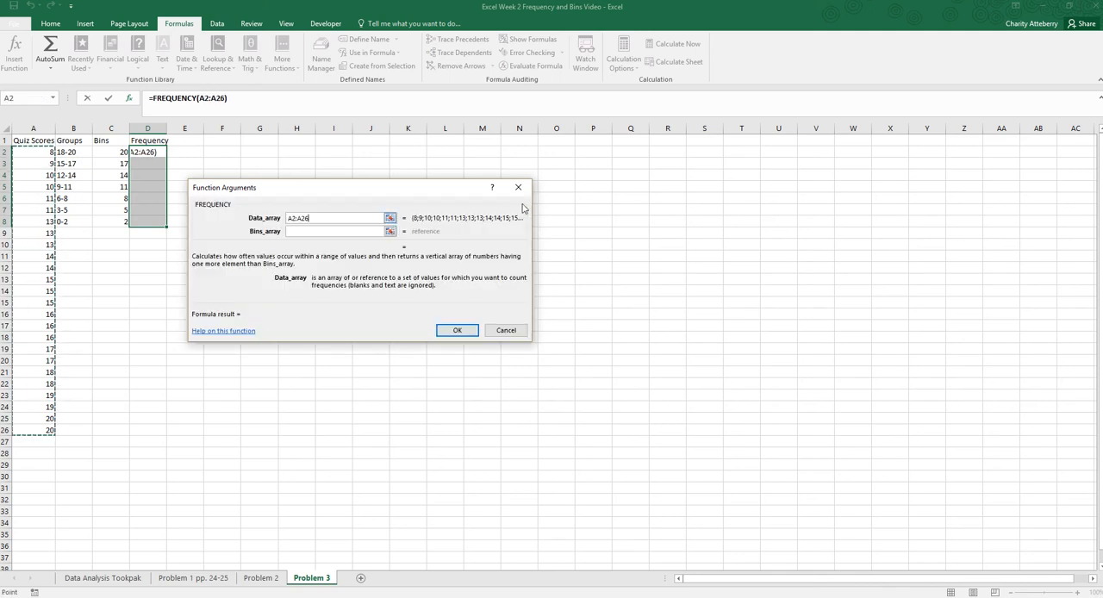
click(390, 231)
drag(104, 152, 106, 222)
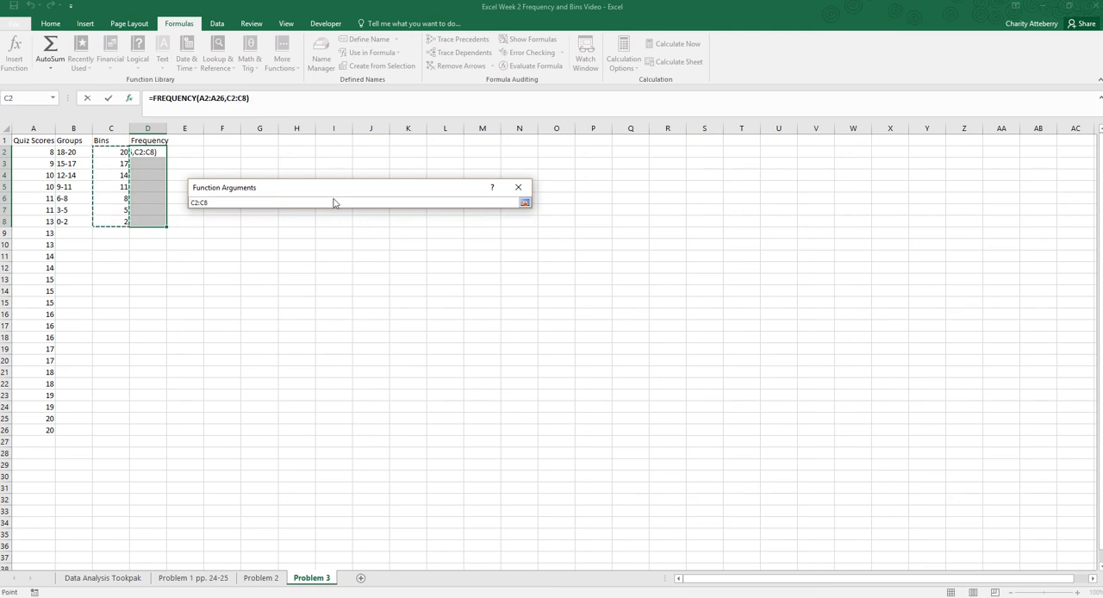
click(524, 203)
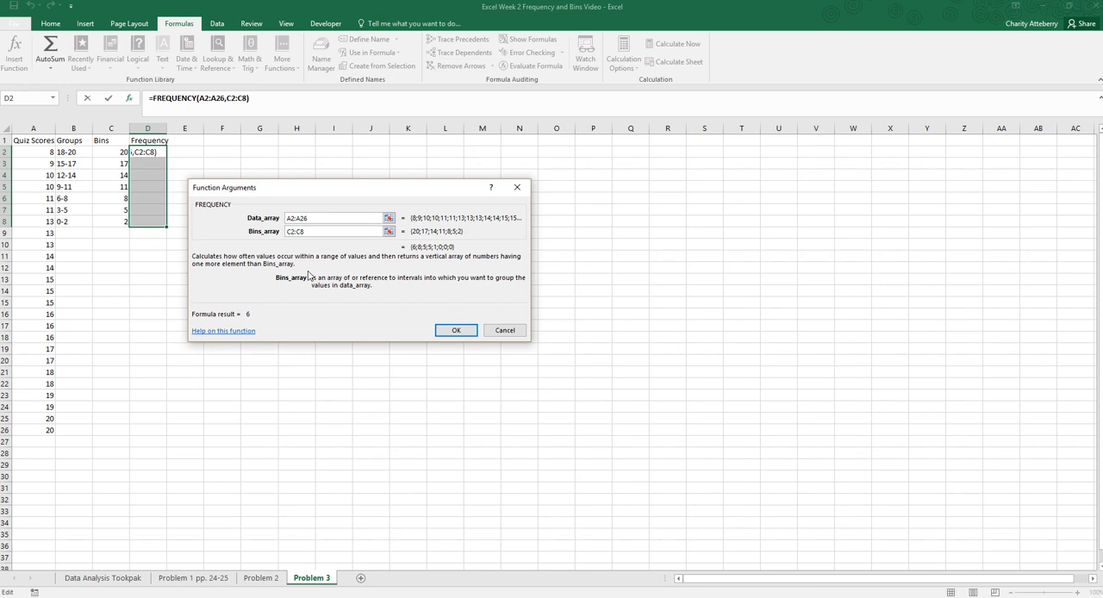
key(ctrl+shift+Return)
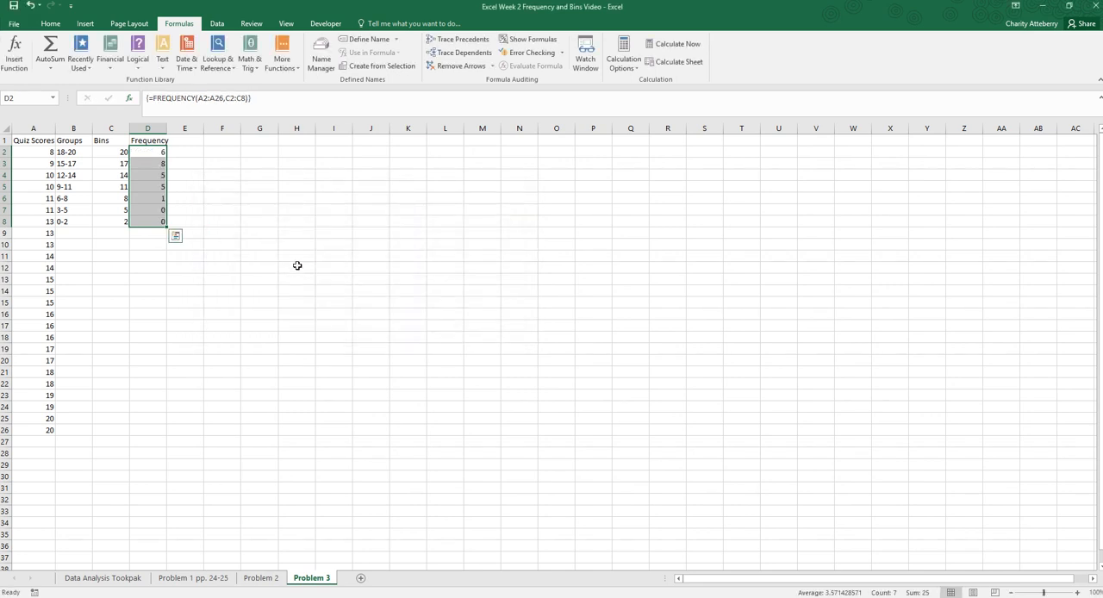
click(287, 281)
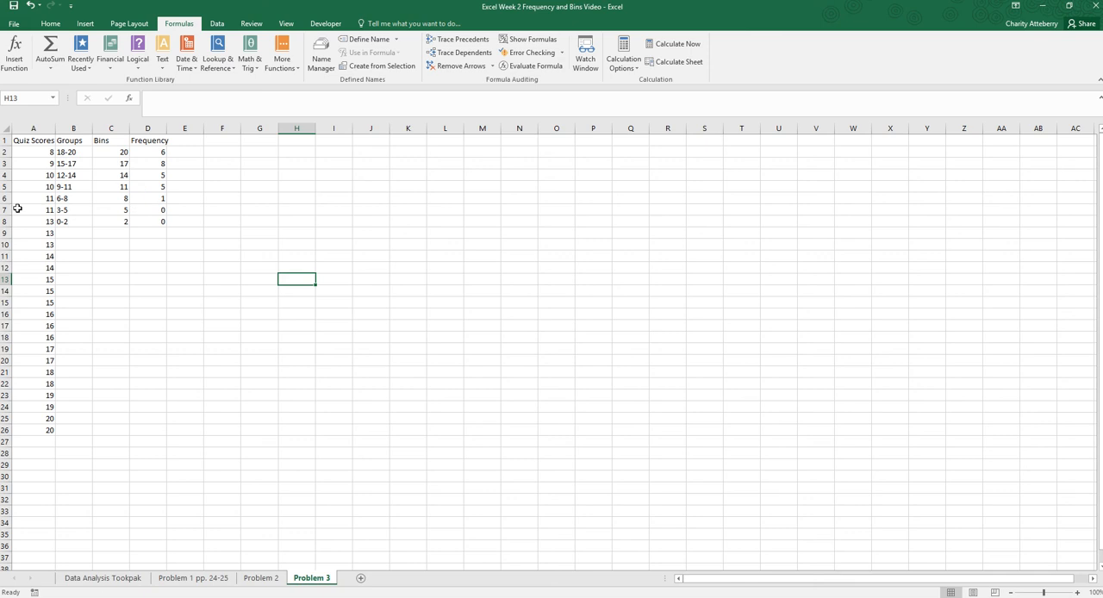
- Start the Histogram tool from the data analysis tools
click(193, 141)
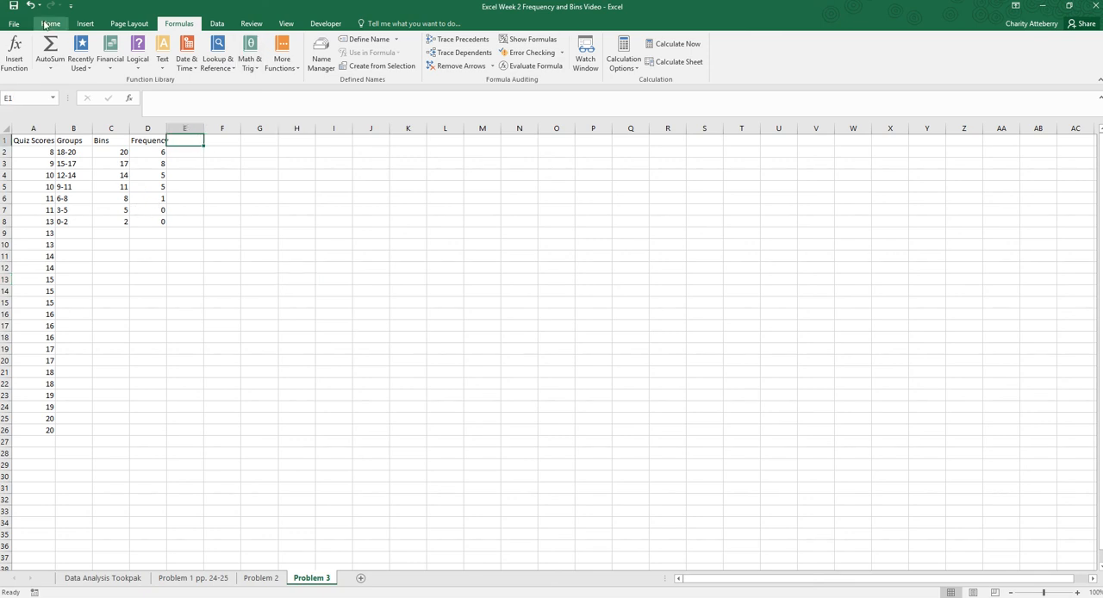
click(218, 24)
click(954, 39)
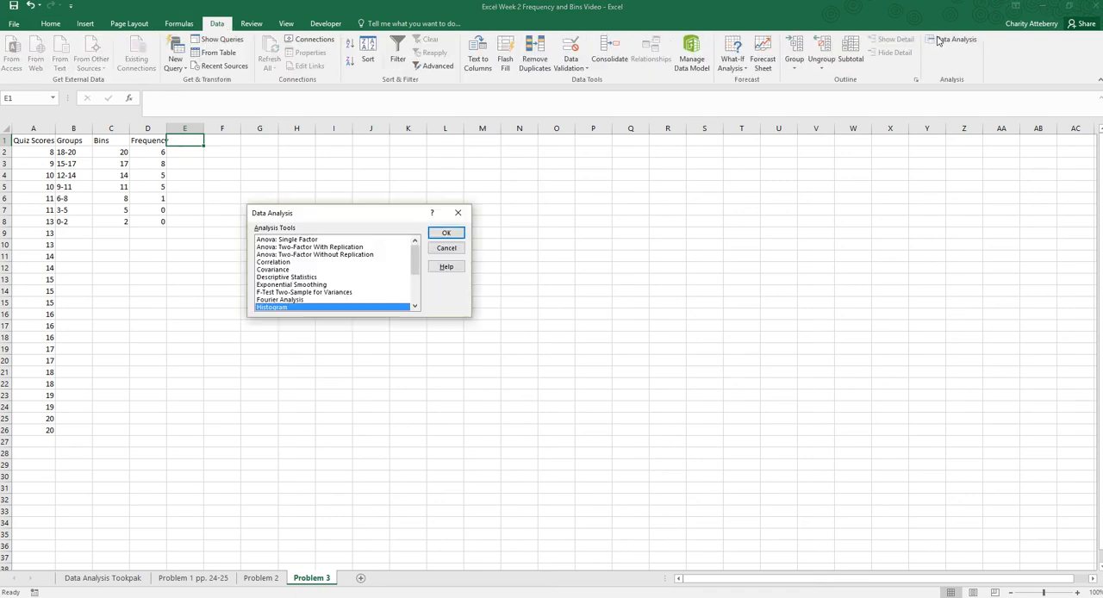
click(444, 232)
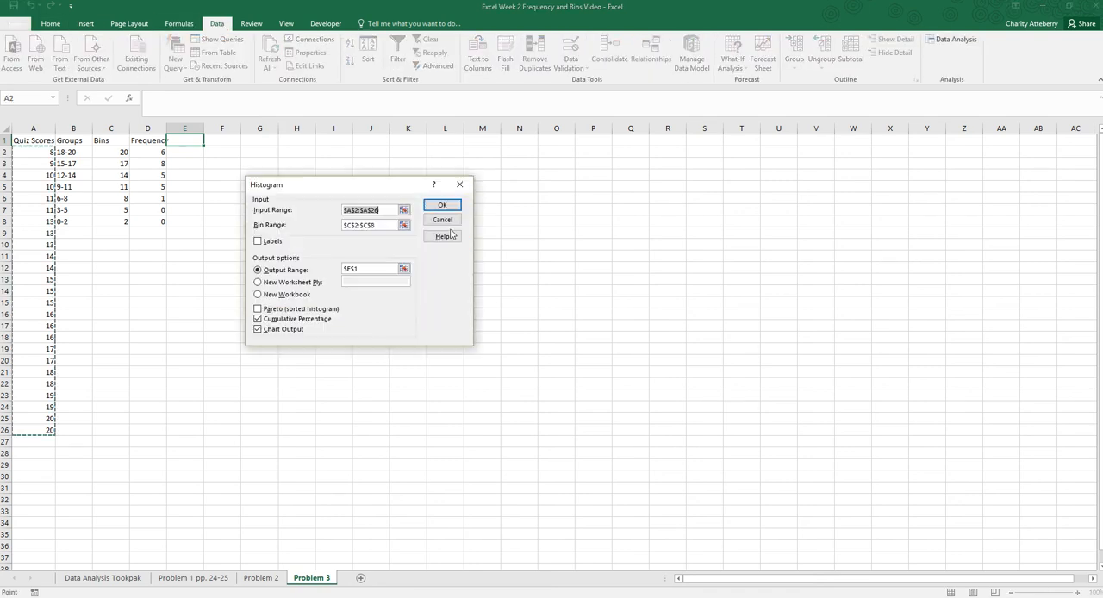
- Set the histogram's input range to A2:A26 and its bin range to C2:C8
click(403, 210)
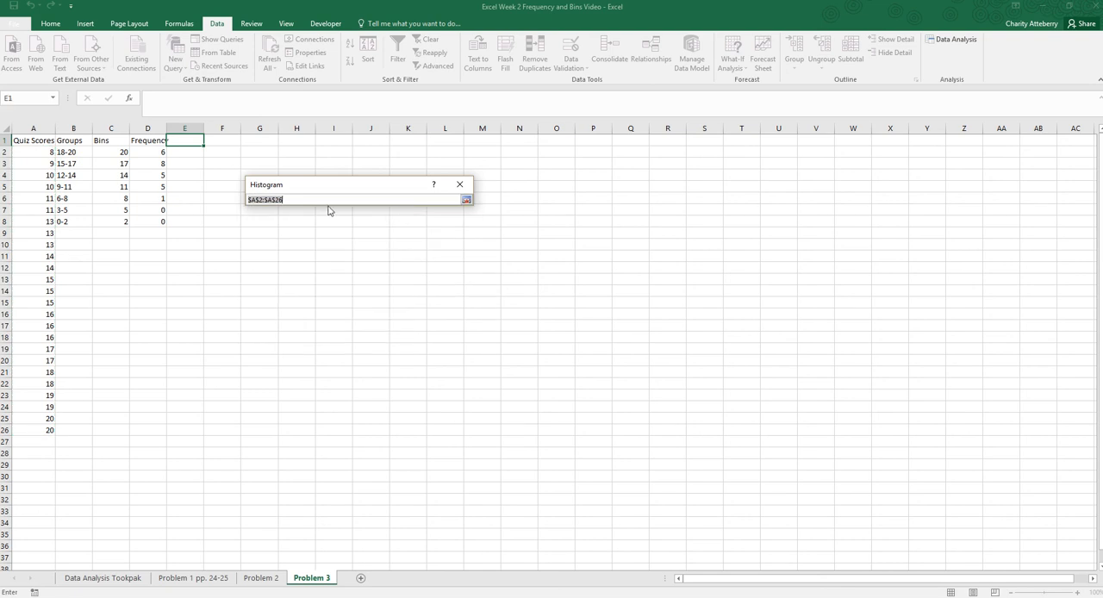
drag(41, 152, 36, 430)
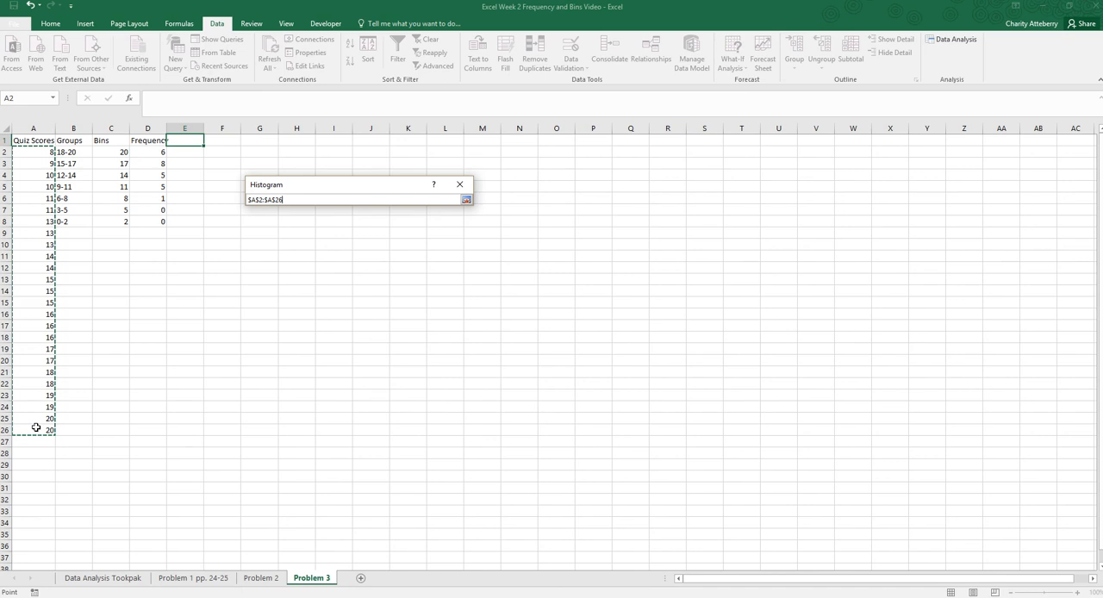
click(466, 199)
click(404, 225)
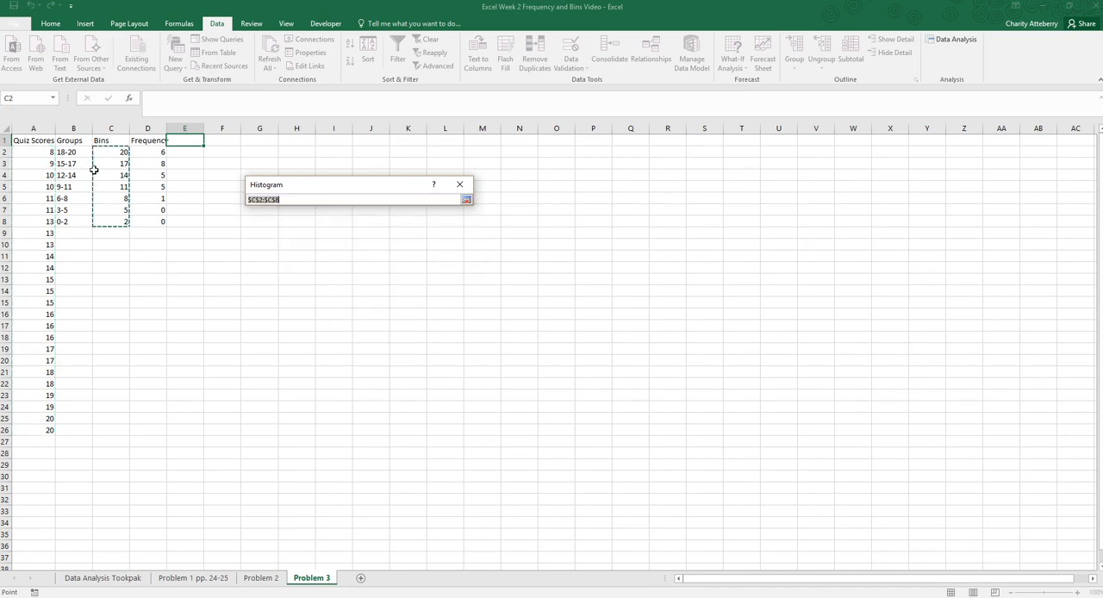
drag(113, 153, 111, 221)
click(467, 199)
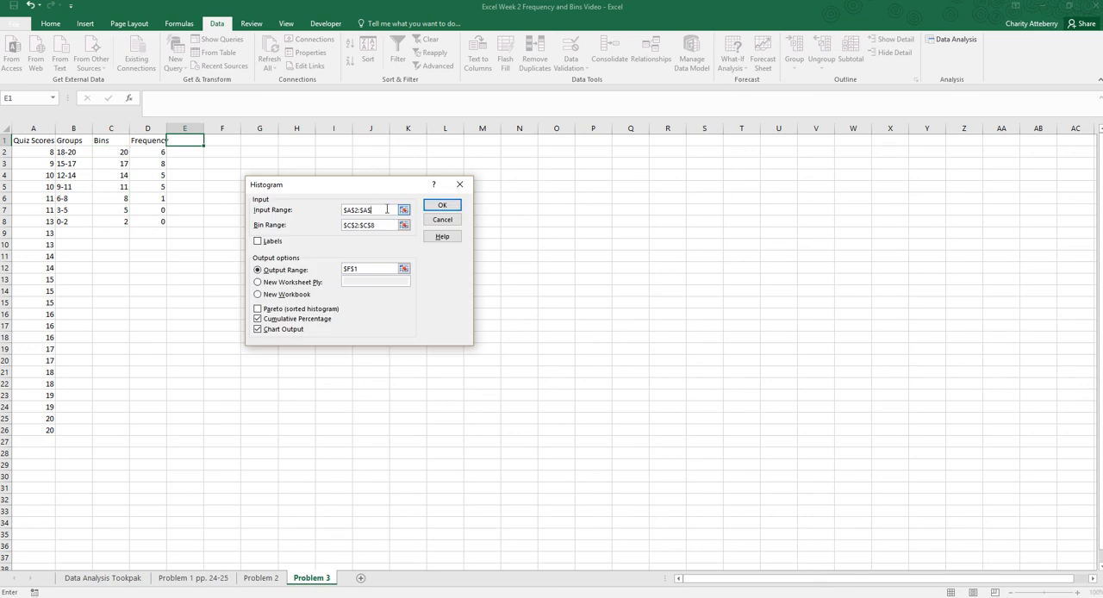
- Clear the histogram's input range and reselect the quiz scores in A2:A26
key(BackSpace)
key(BackSpace)
key(BackSpace)
click(404, 209)
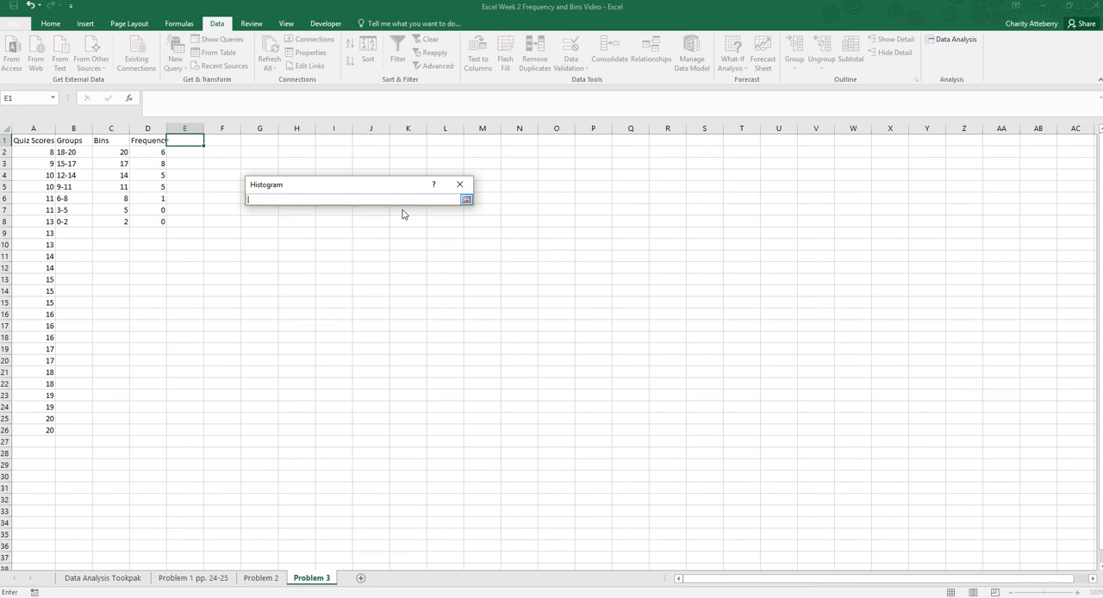
drag(36, 295, 47, 430)
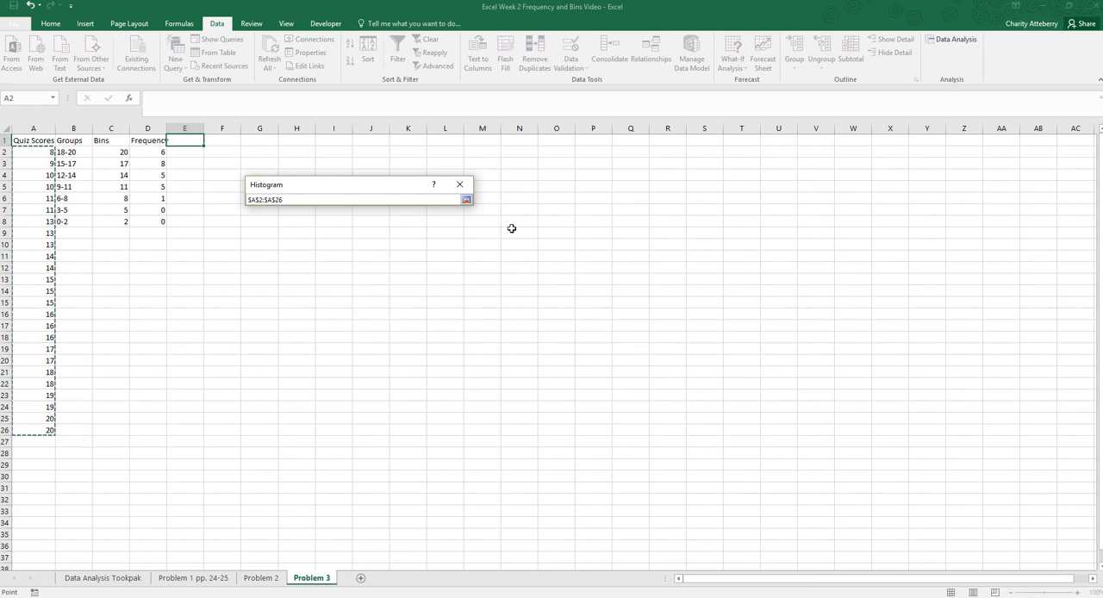
click(467, 200)
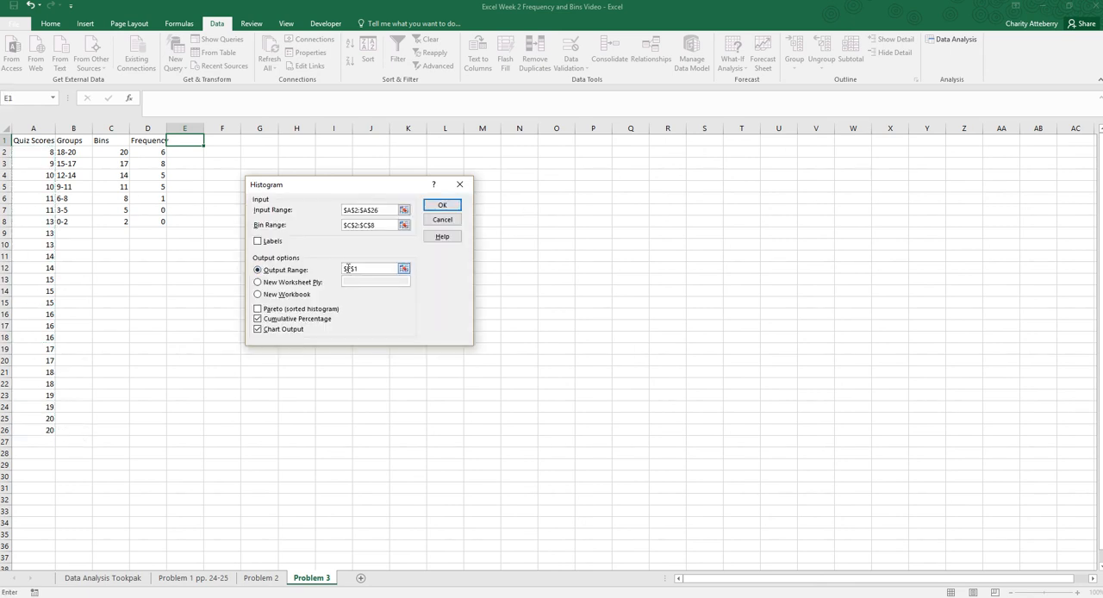
- Set the output range to E1 and generate the histogram with cumulative percentage and chart output
click(404, 269)
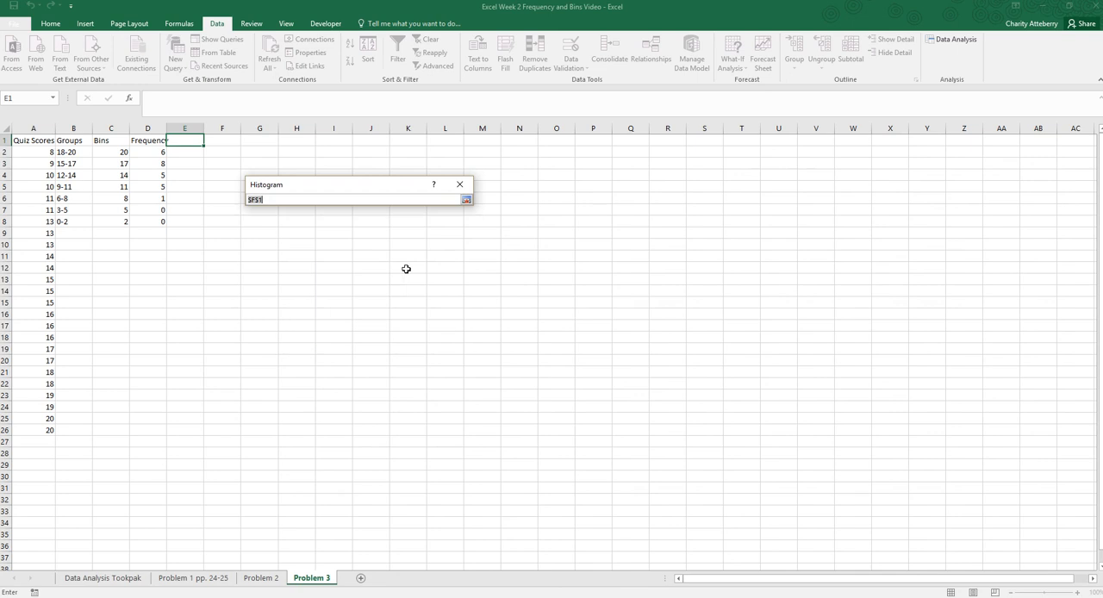
click(195, 143)
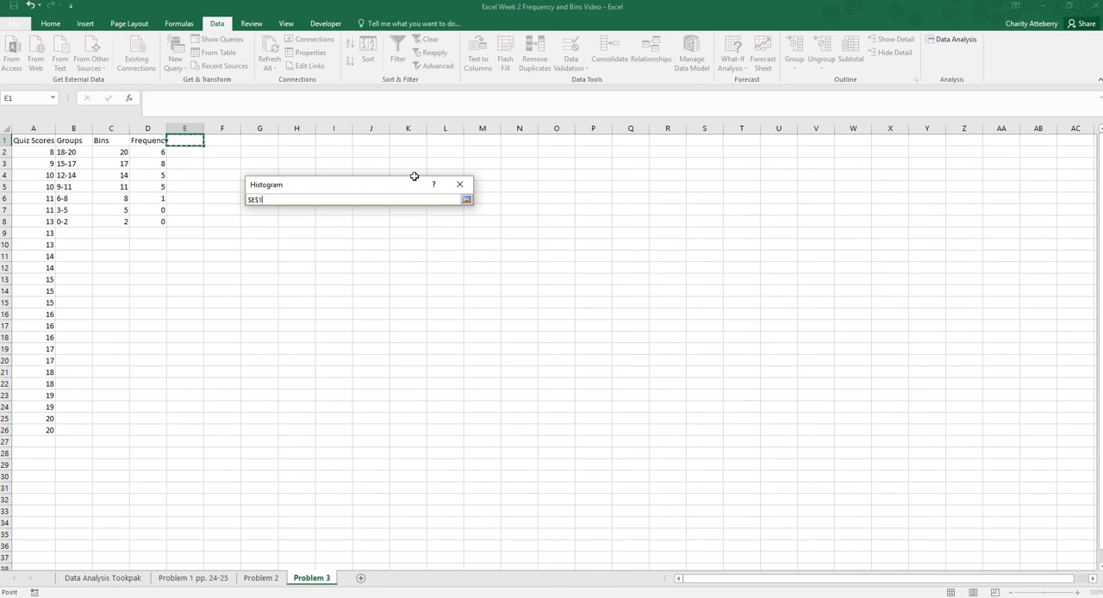
click(465, 200)
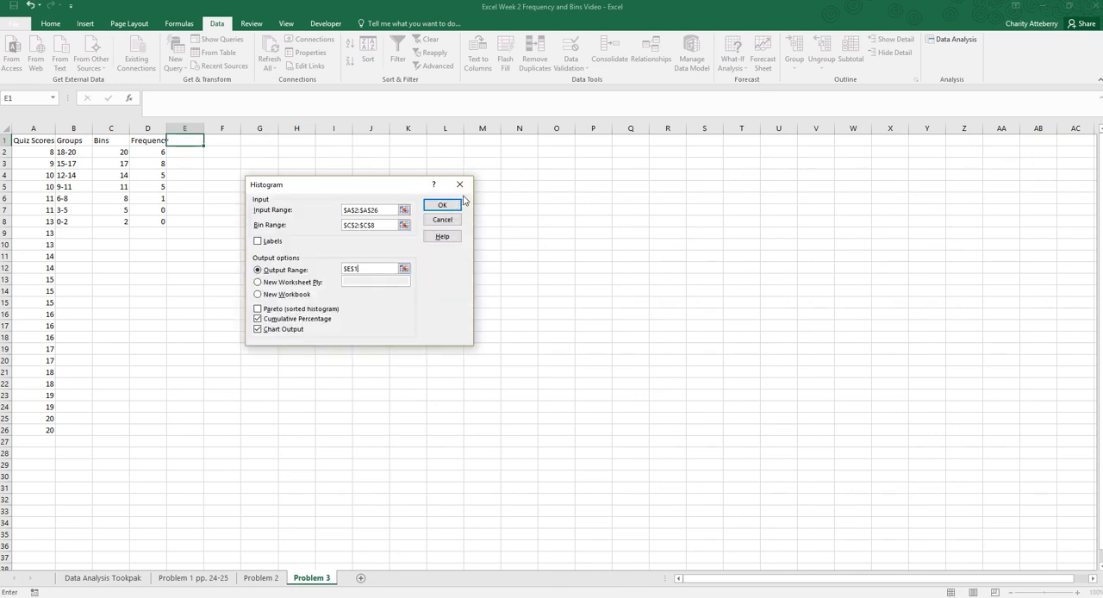
click(257, 329)
click(443, 206)
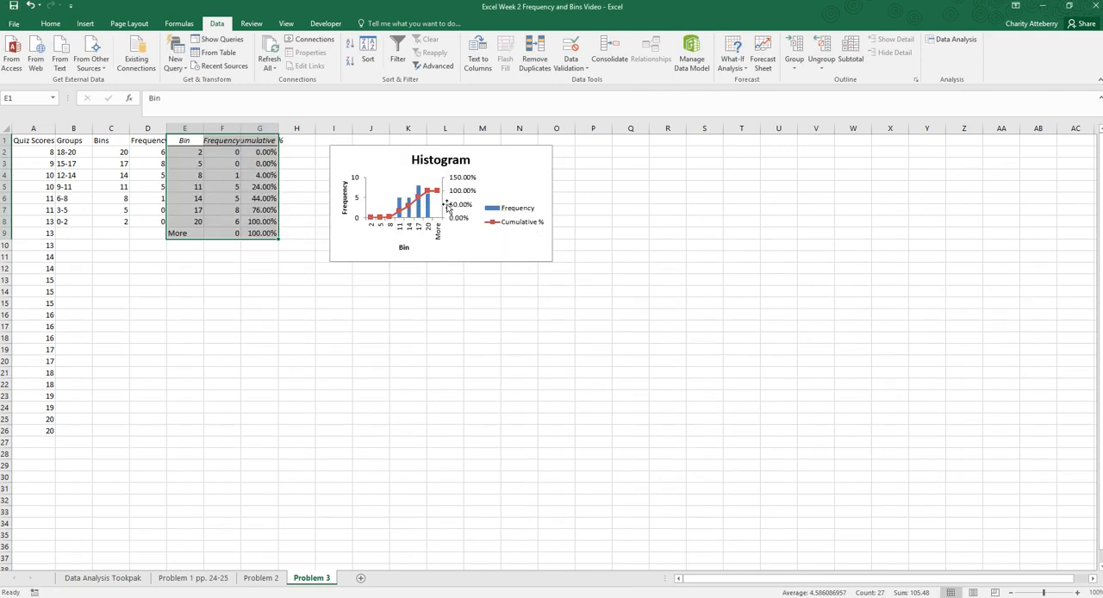
click(258, 315)
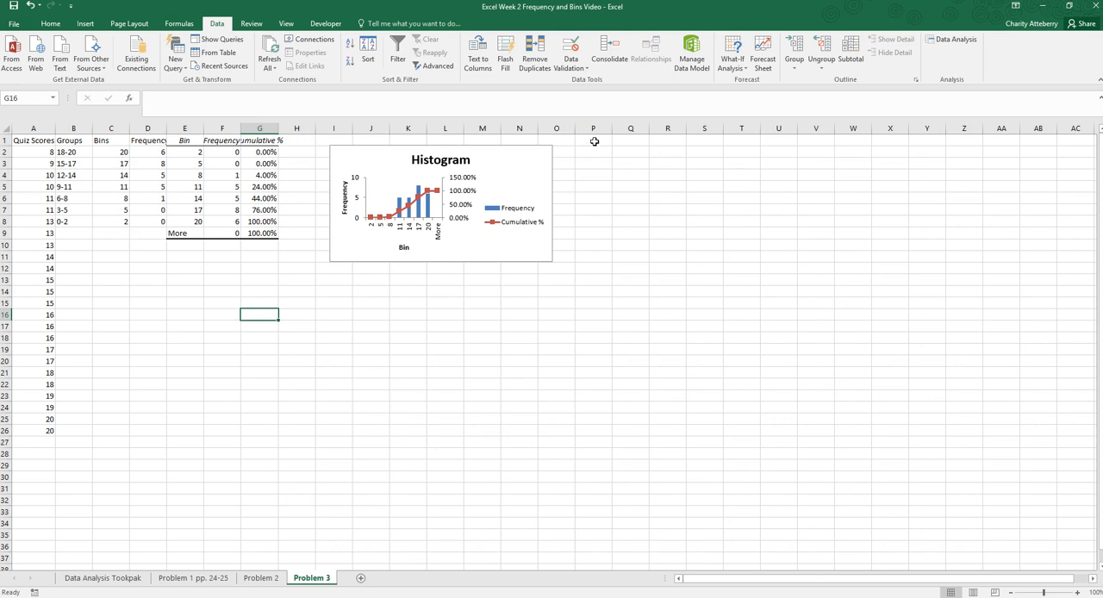
- Copy the Quiz Scores column A1:A26 and paste it starting at cell P1
click(595, 141)
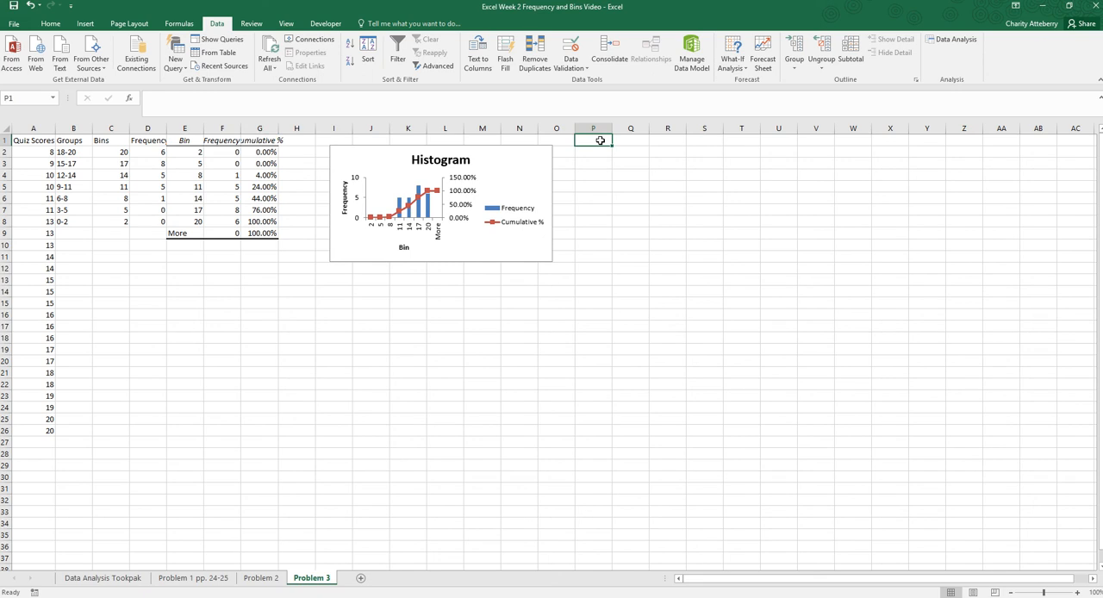
drag(21, 141, 22, 428)
right_click(30, 327)
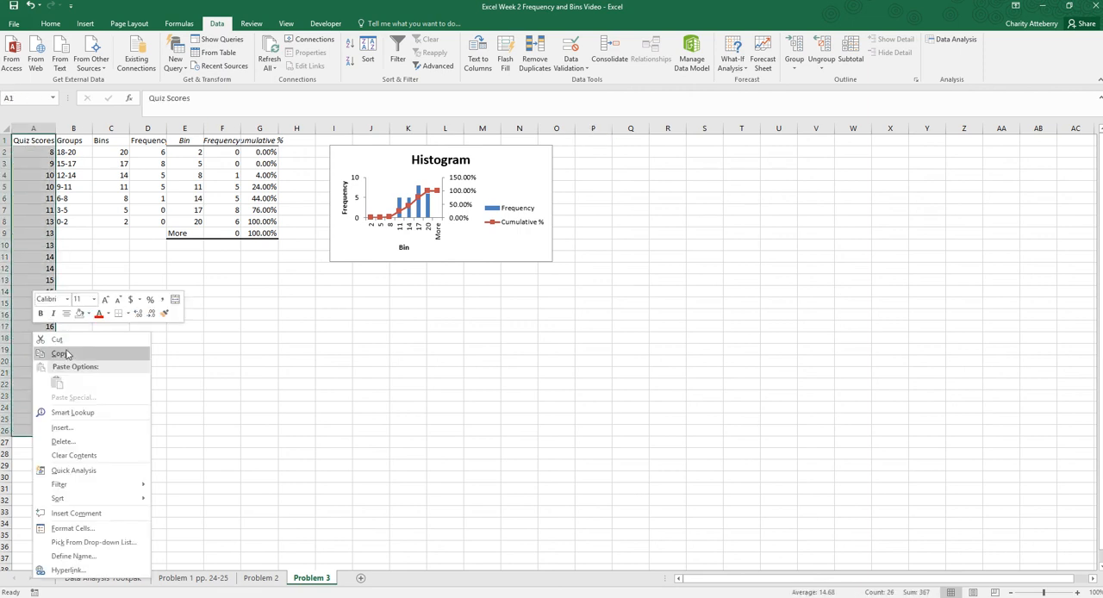
click(69, 354)
click(598, 141)
right_click(599, 141)
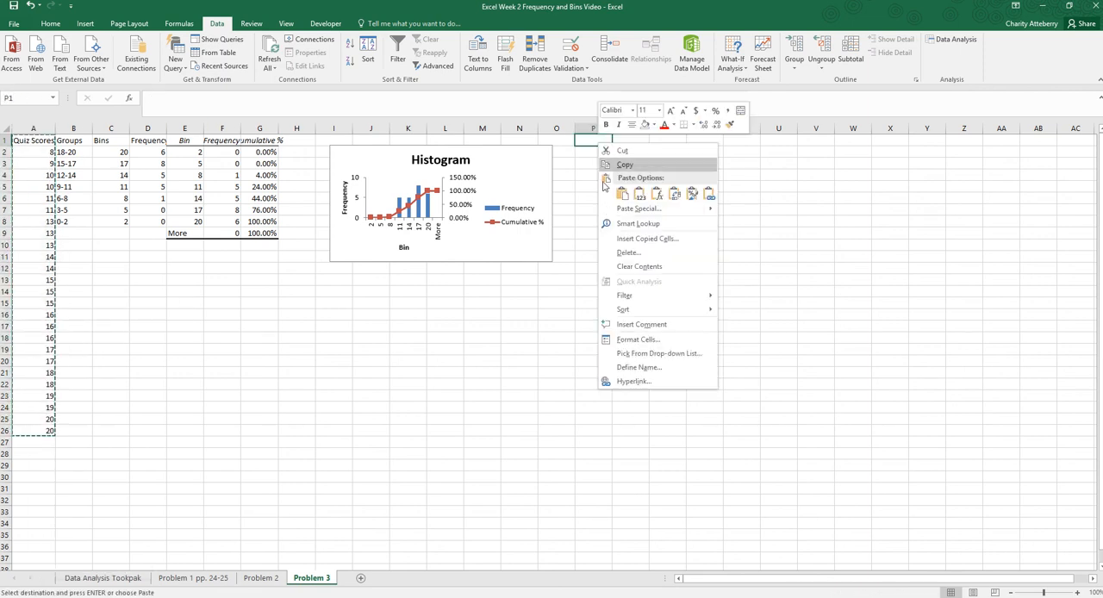
click(620, 195)
- Enter the heading "Groups" in cell Q1
click(635, 142)
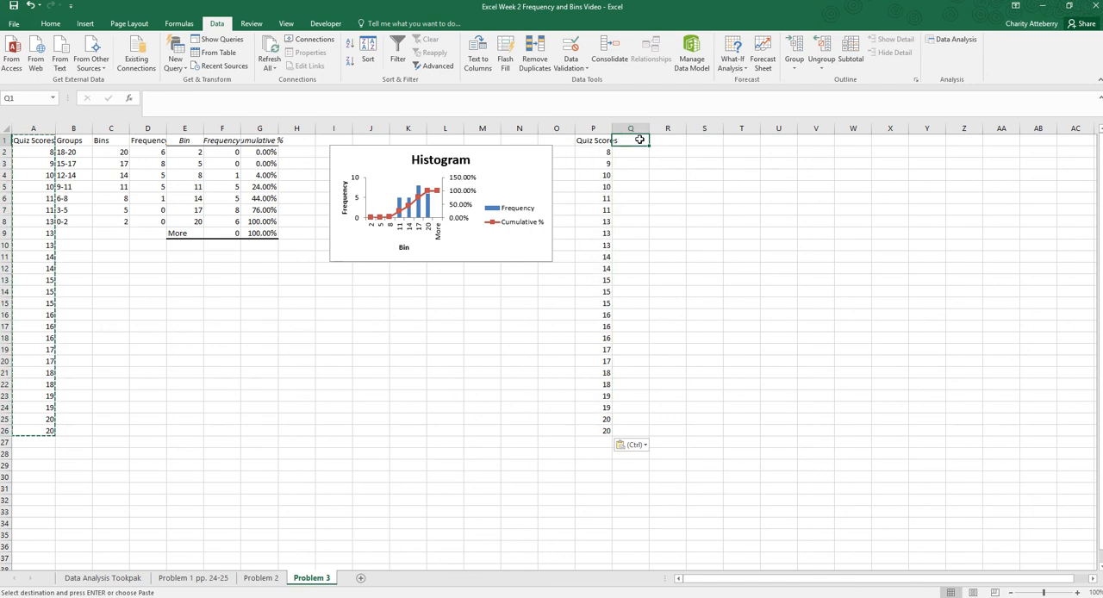
text(Groups)
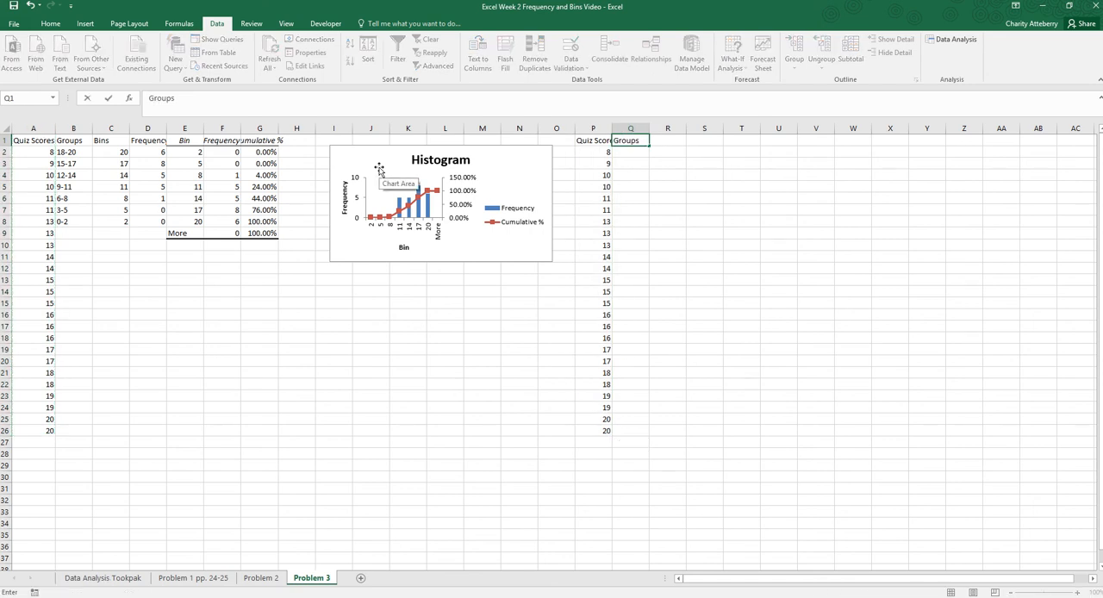
click(646, 152)
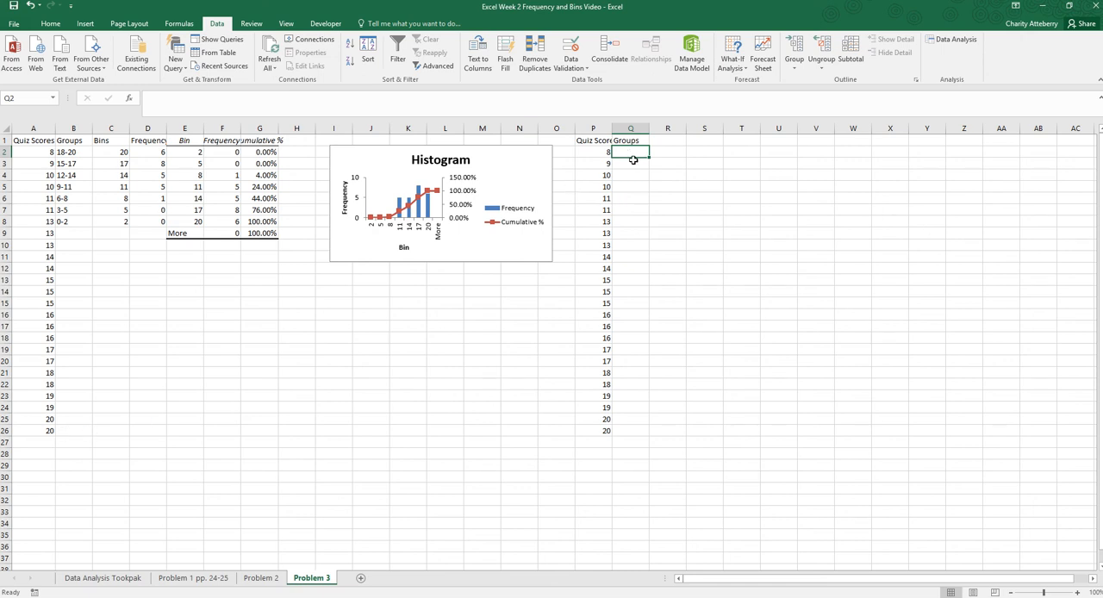
- Format the whole column Q as Text
click(630, 129)
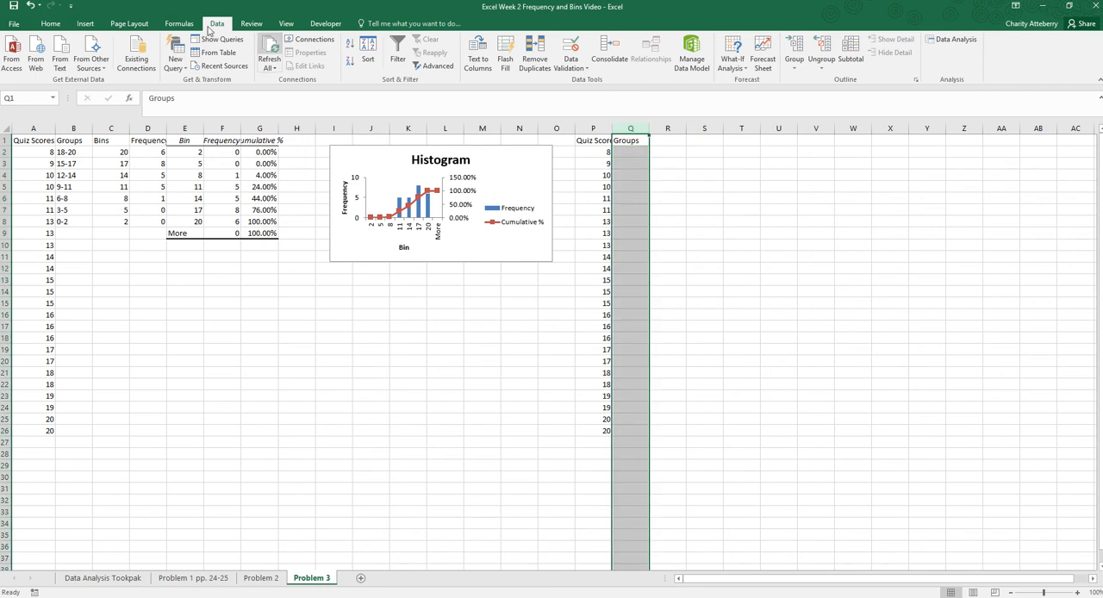
click(52, 24)
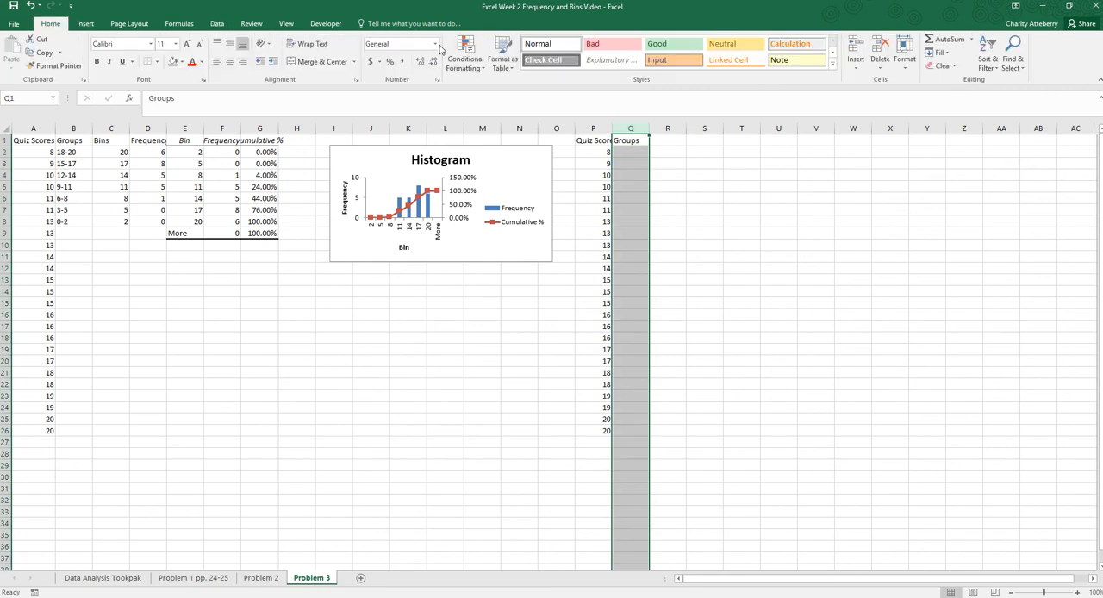
click(436, 43)
click(405, 319)
- Enter the groups 20-24, 15-19, 10-14, 5-9 and 0-4 in cells Q2 to Q6
click(634, 150)
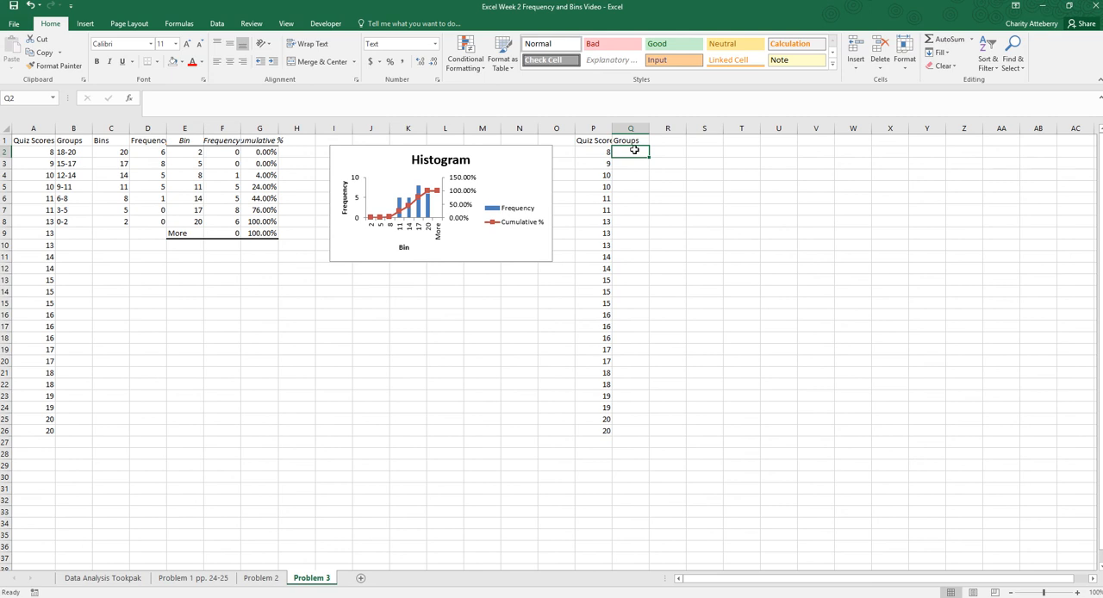
text(20-24)
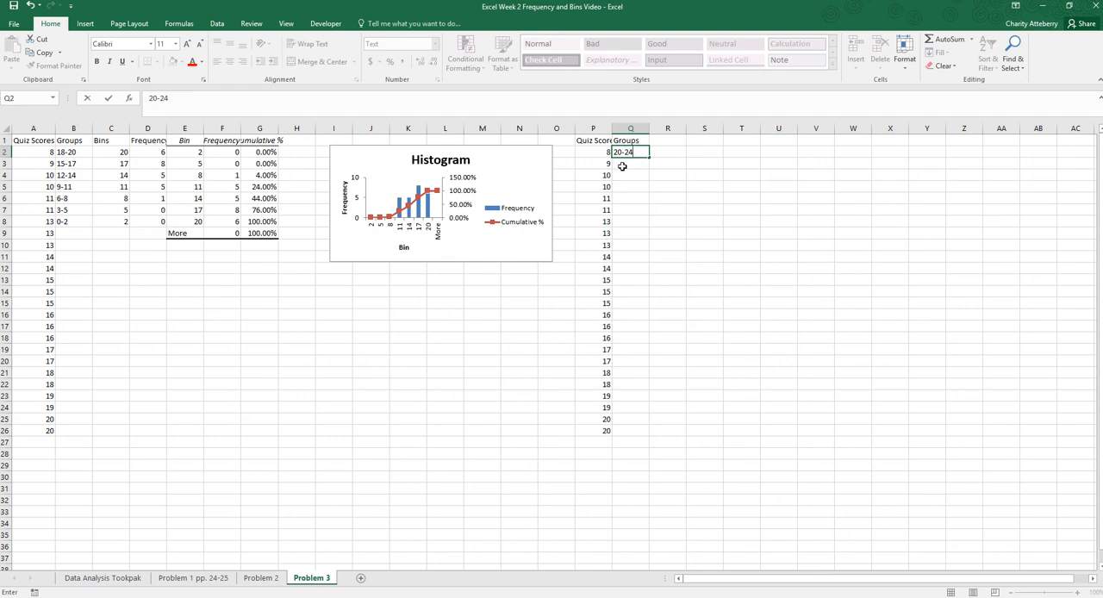
click(622, 165)
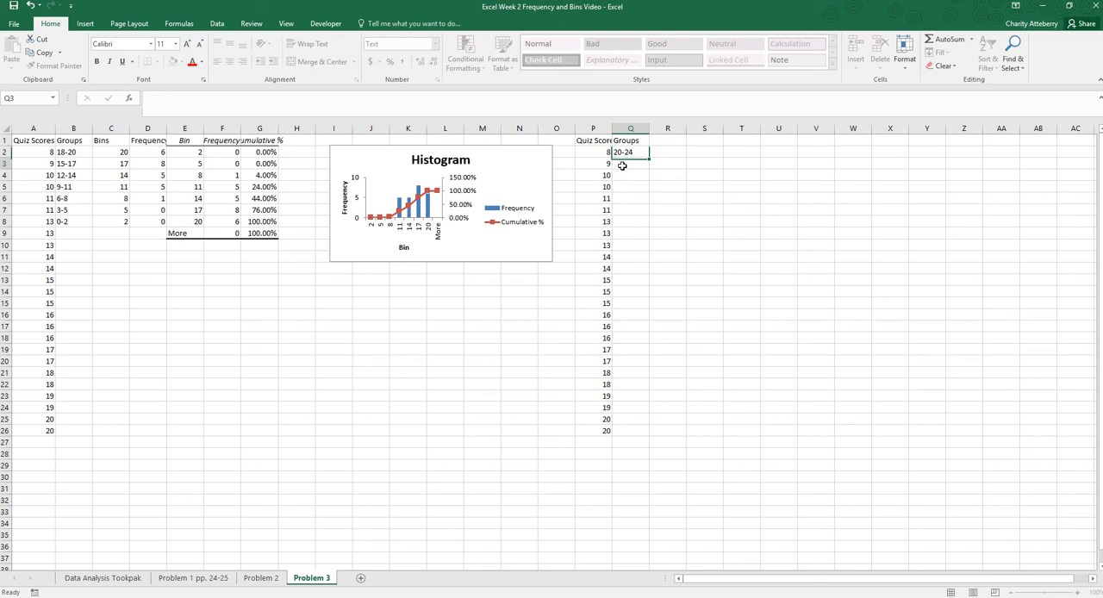
text(15-19)
key(Return)
text(10)
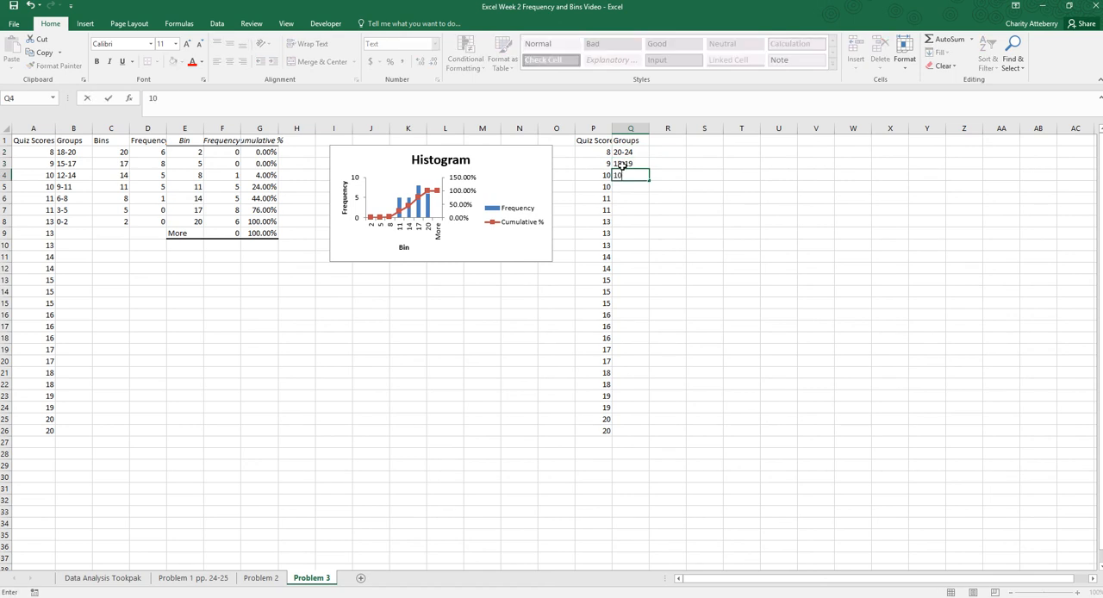
text(-14)
key(Return)
text(5-9)
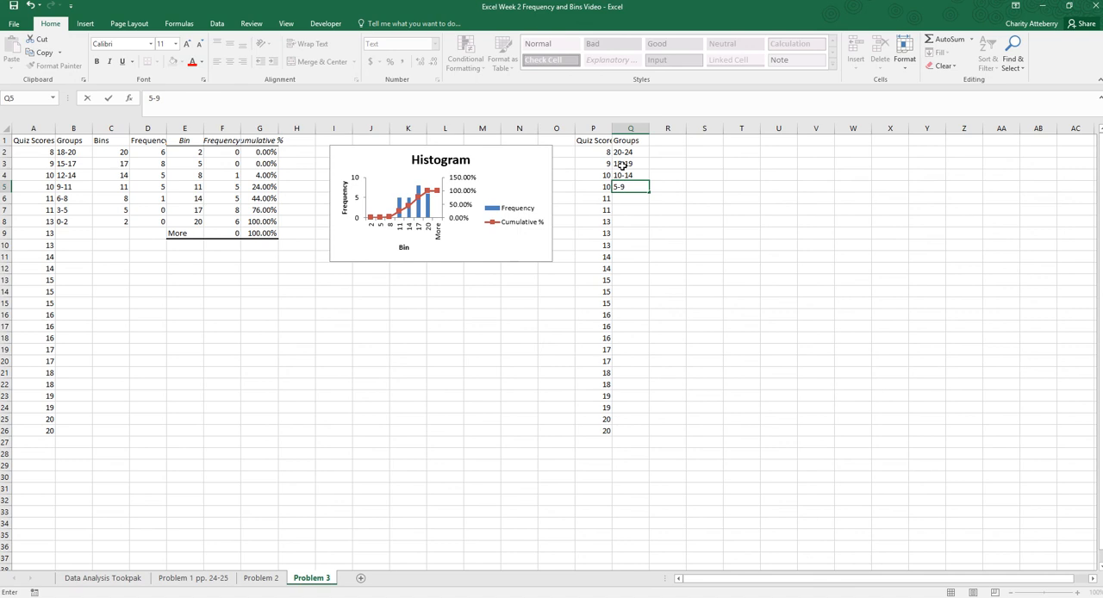
key(Return)
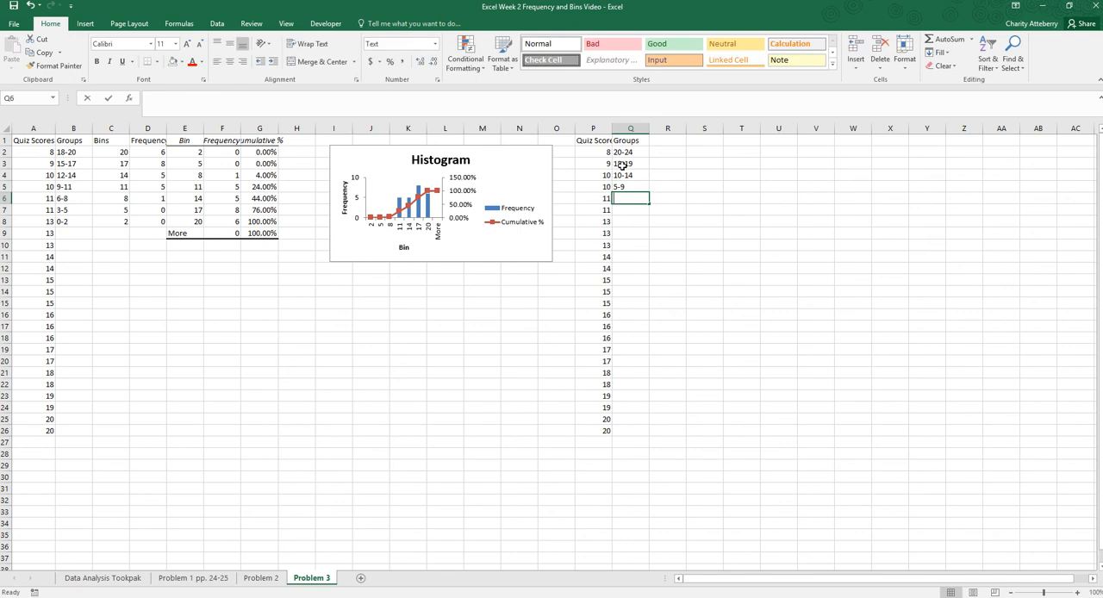
text(0-4)
click(704, 286)
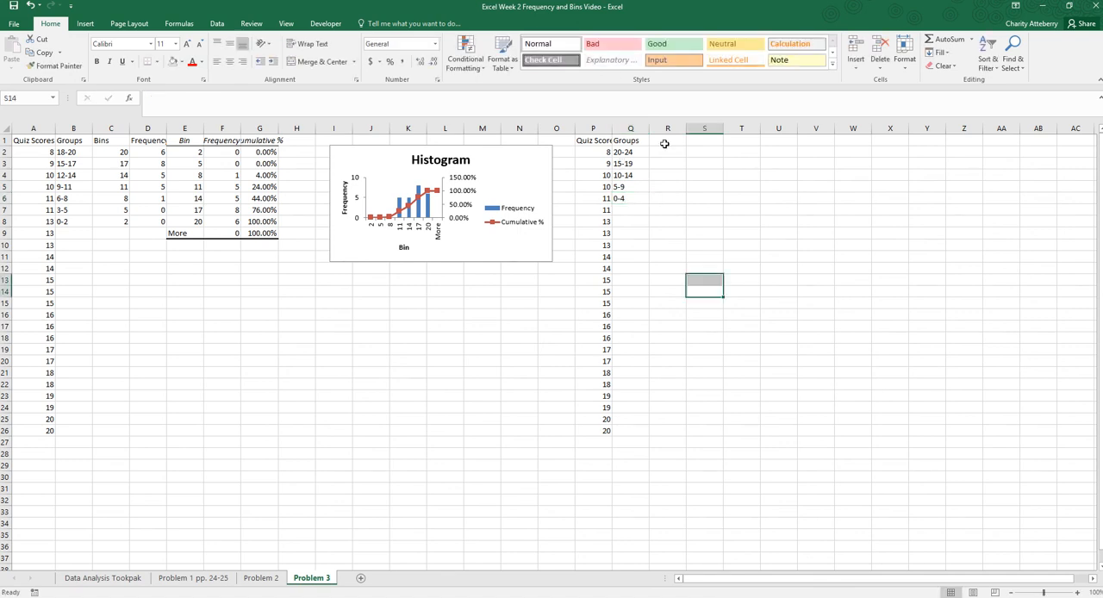
- Enter the heading "Bins" in R1 and the values 24, 19, 14, 9 and 4 in cells R2 to R6
click(666, 140)
text(Bins)
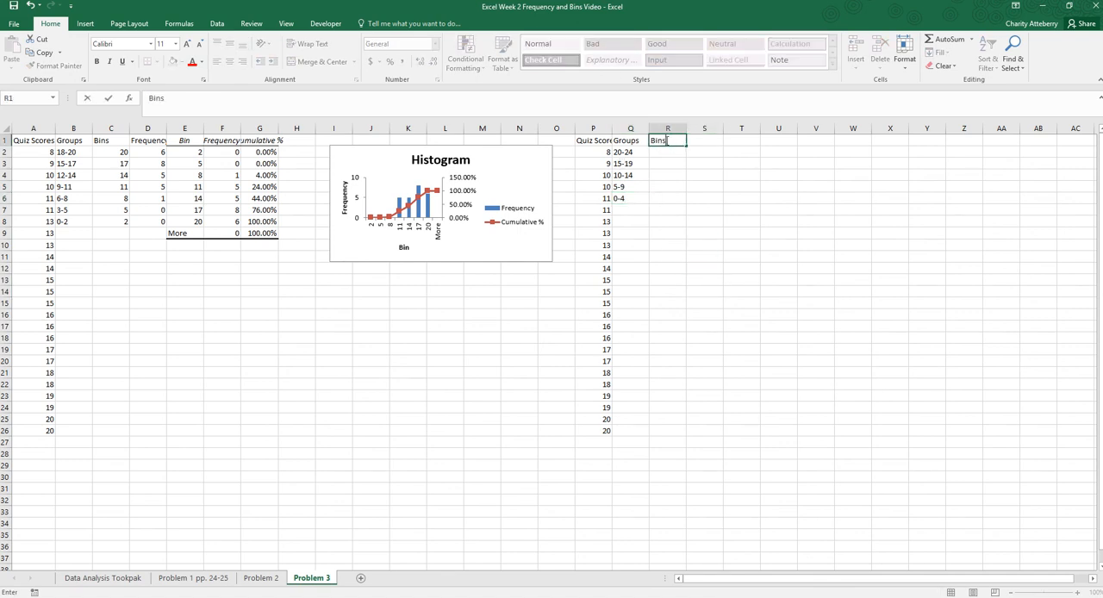
key(Return)
text(24)
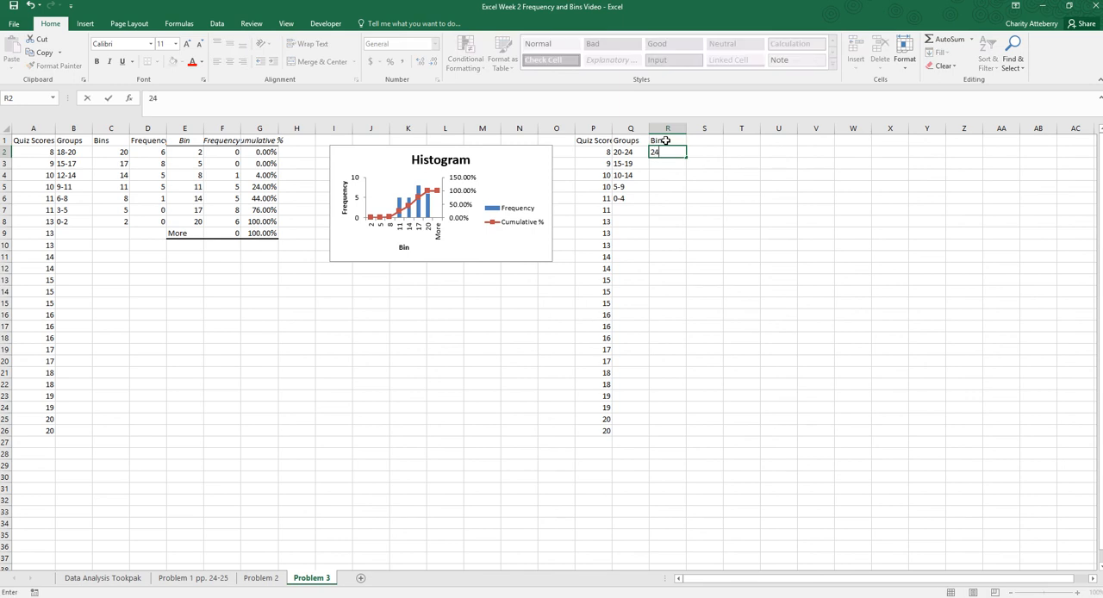
key(Return)
text(19)
key(Return)
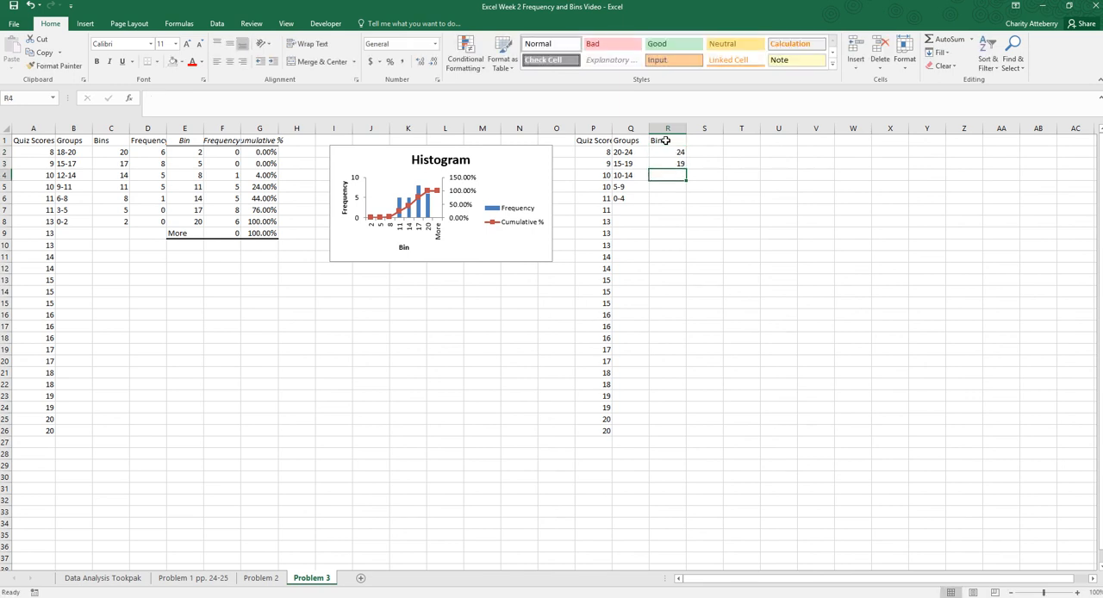
text(14)
key(Return)
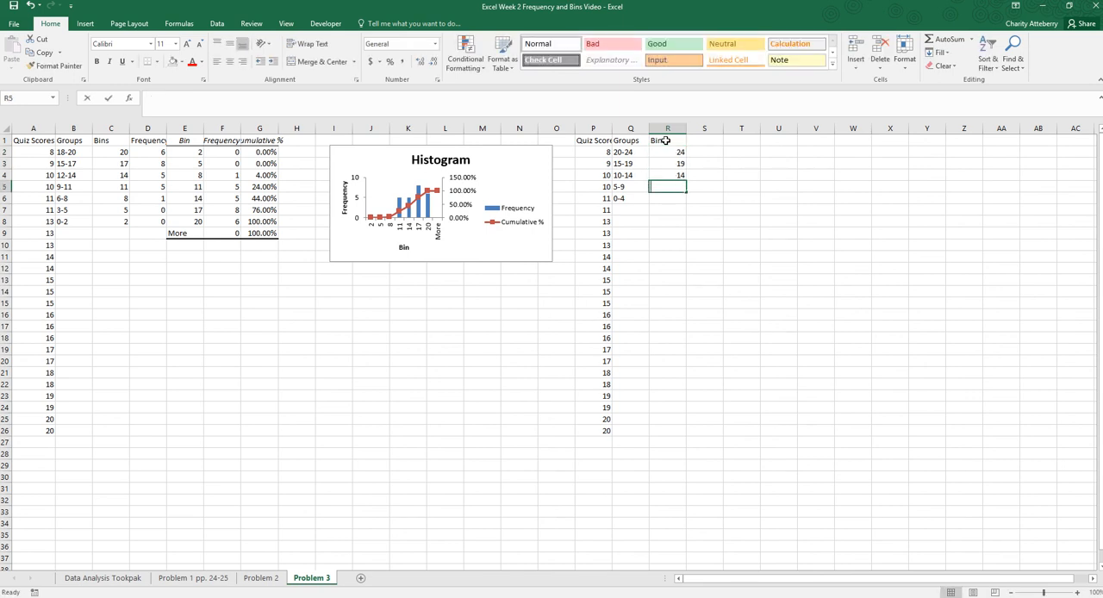
text(9)
key(Return)
key(Return)
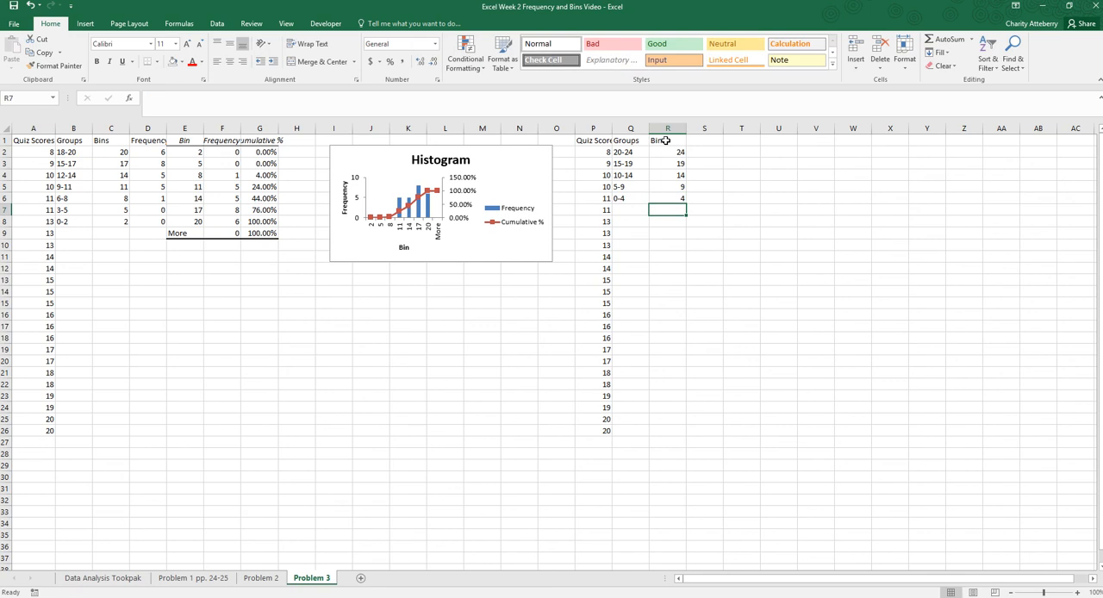
- Enter the heading "Frequency" in cell S1
click(700, 141)
text(Freque)
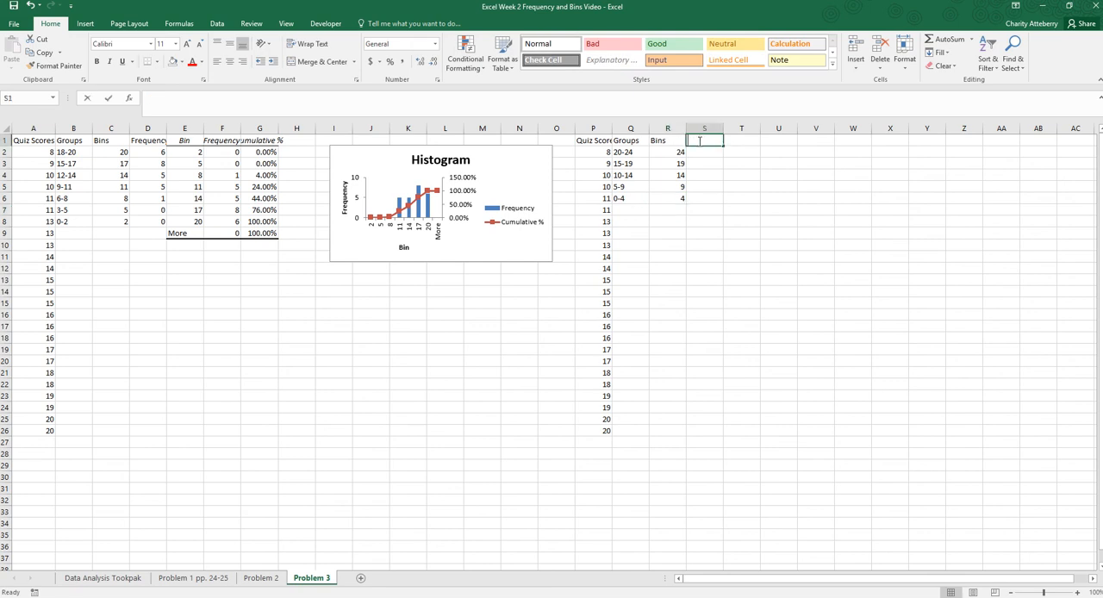
text(ncy)
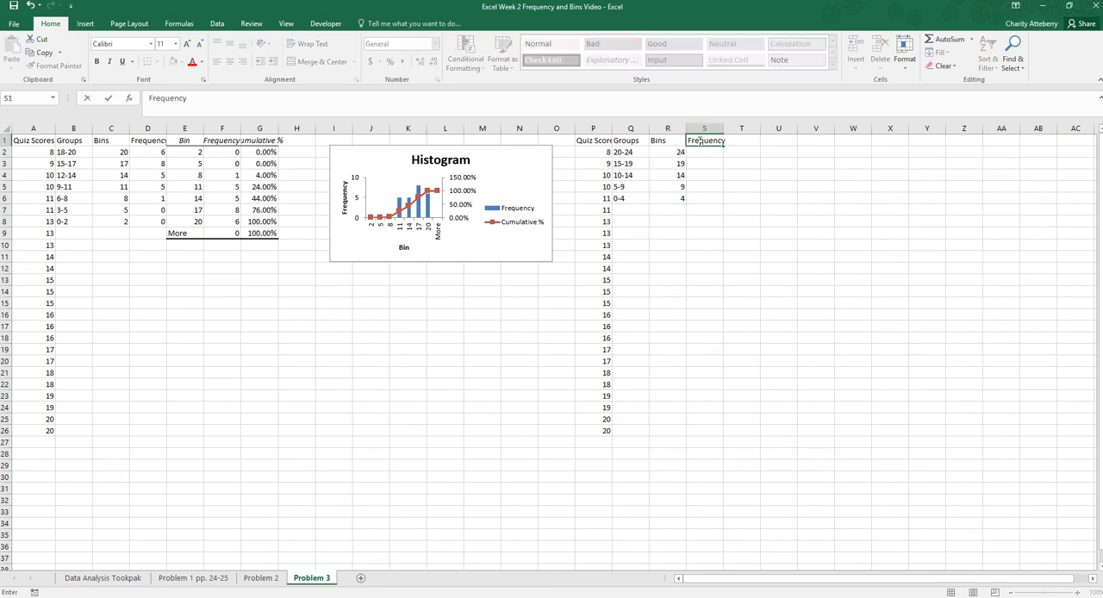
key(Return)
- Fill cells S2 to S6 with a FREQUENCY array formula using data array P2:P26 and bins array R2:R6
drag(705, 154, 720, 194)
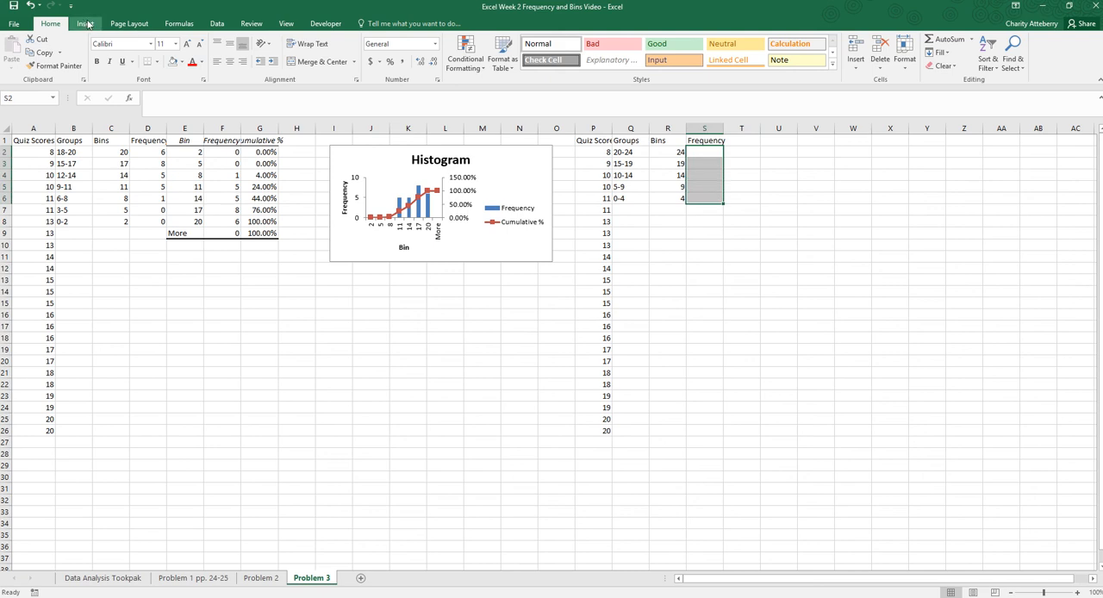
click(179, 23)
click(20, 67)
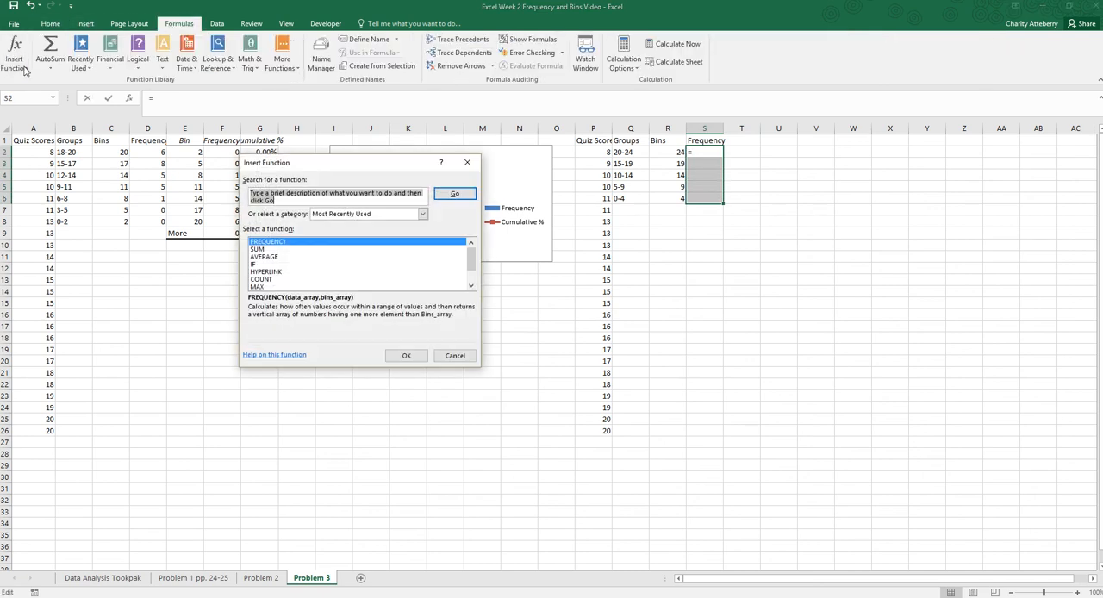
click(416, 355)
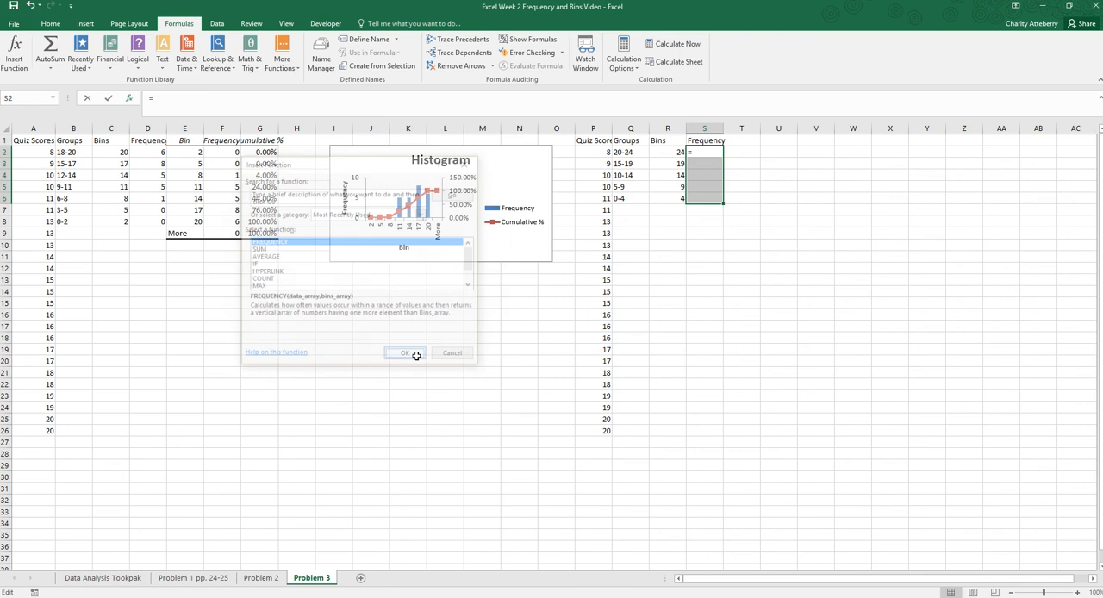
click(389, 219)
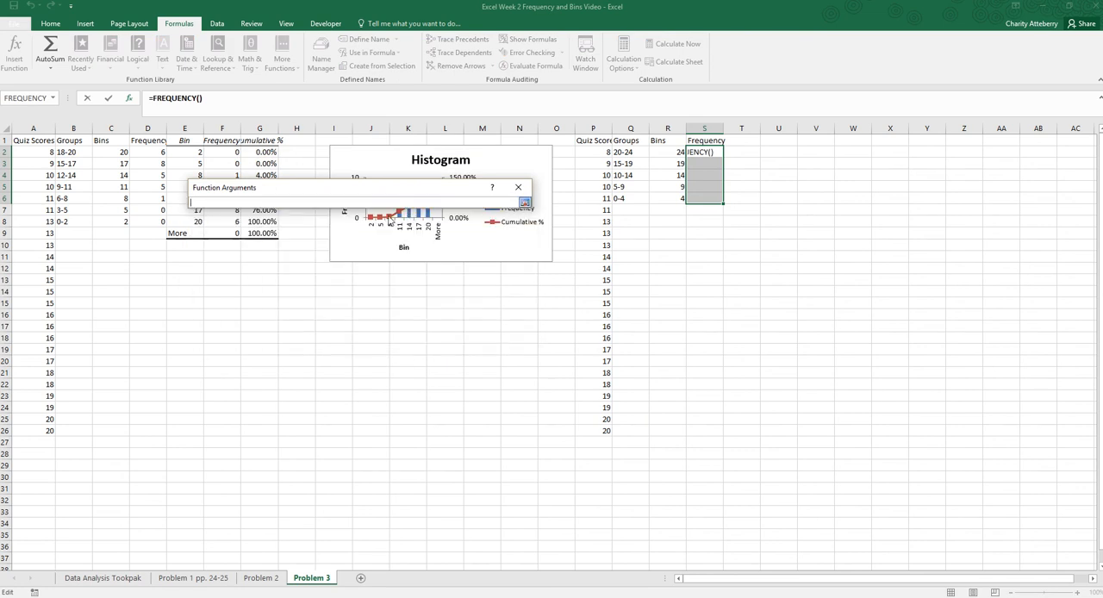
drag(601, 152, 601, 432)
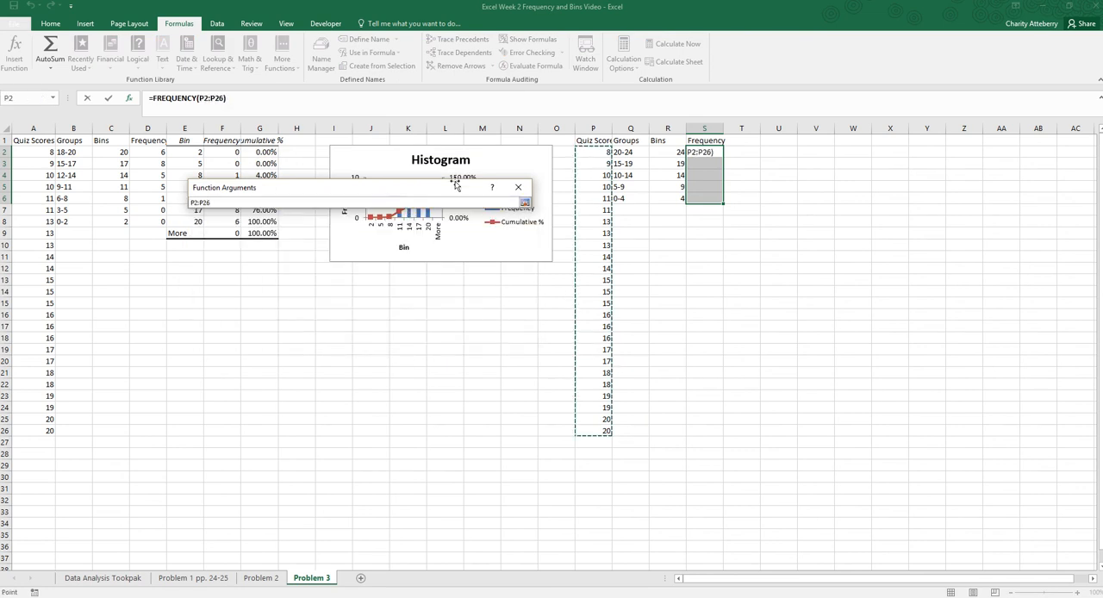
click(523, 203)
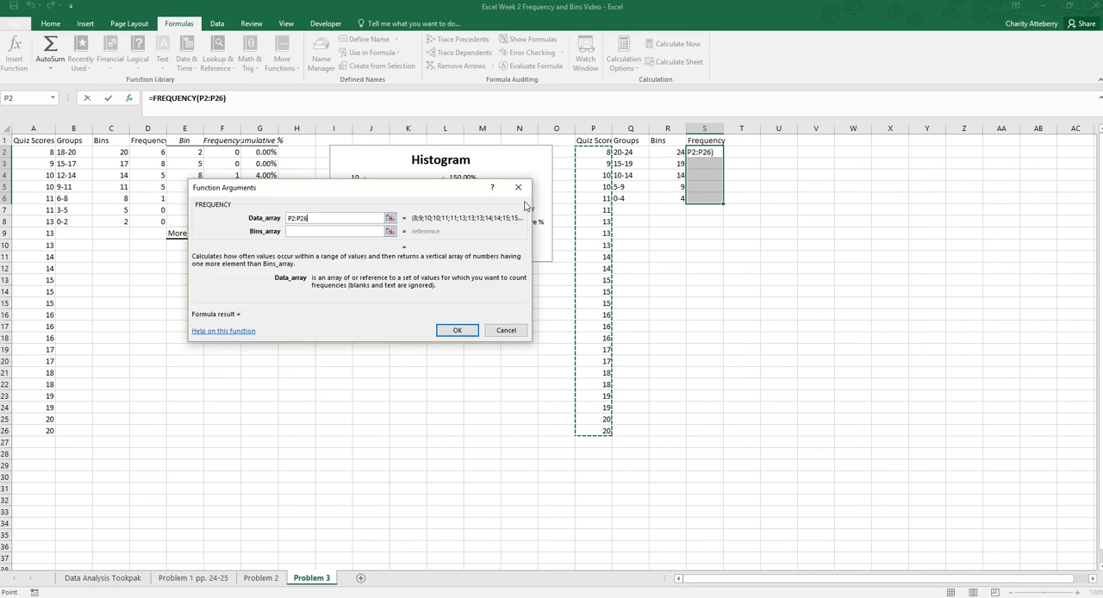
click(340, 231)
drag(678, 152, 679, 194)
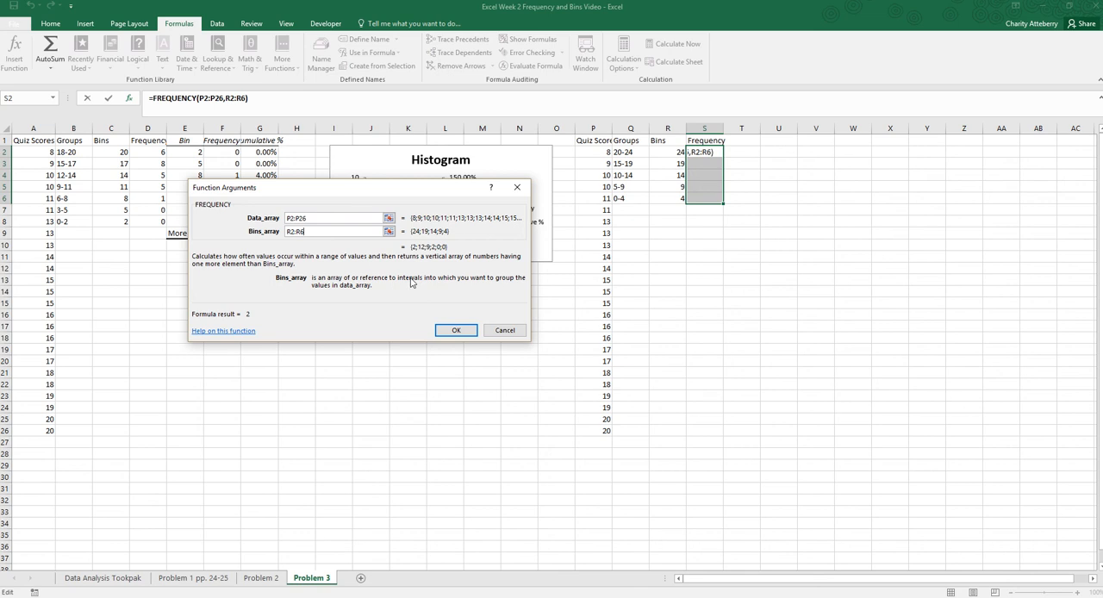
key(ctrl+shift+Return)
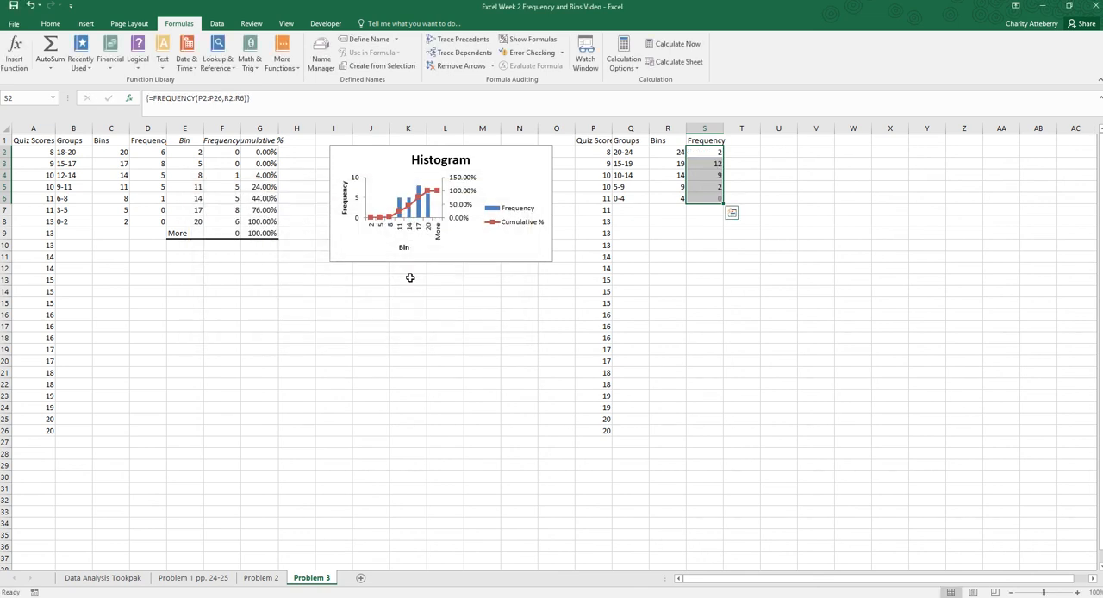
click(764, 317)
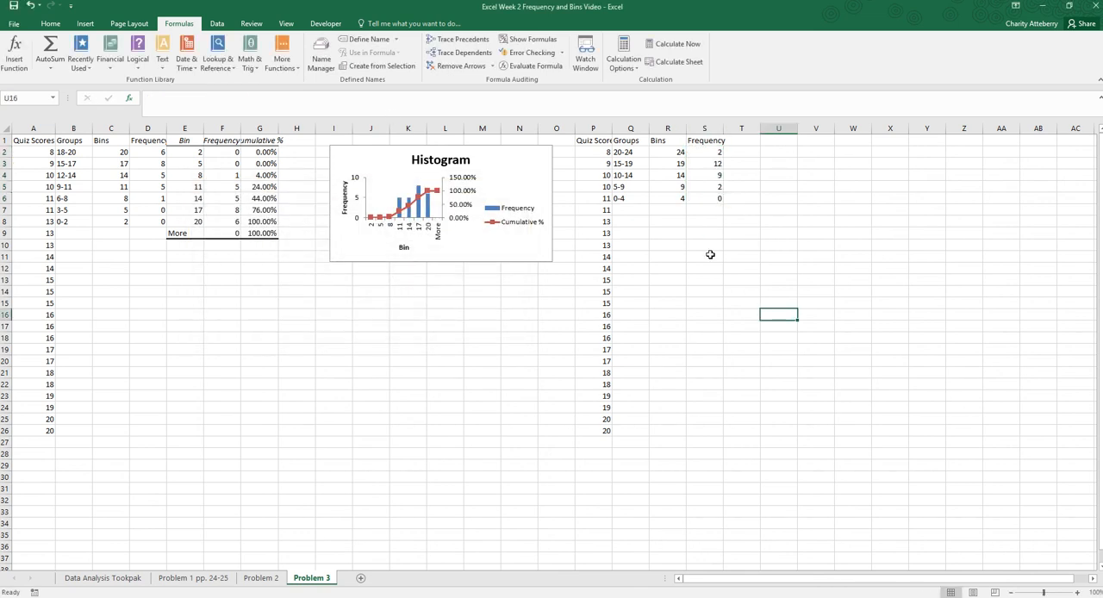
- Highlight the Frequency column of the three-point table, cells D1 to D8, with a yellow fill
click(147, 140)
drag(149, 152, 148, 222)
click(50, 23)
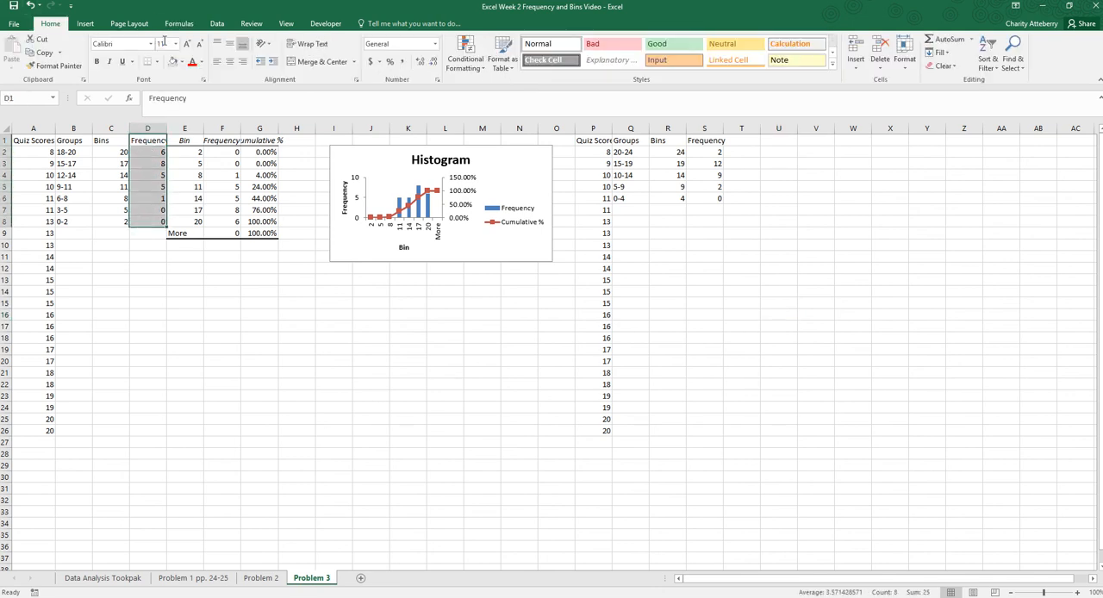
click(182, 62)
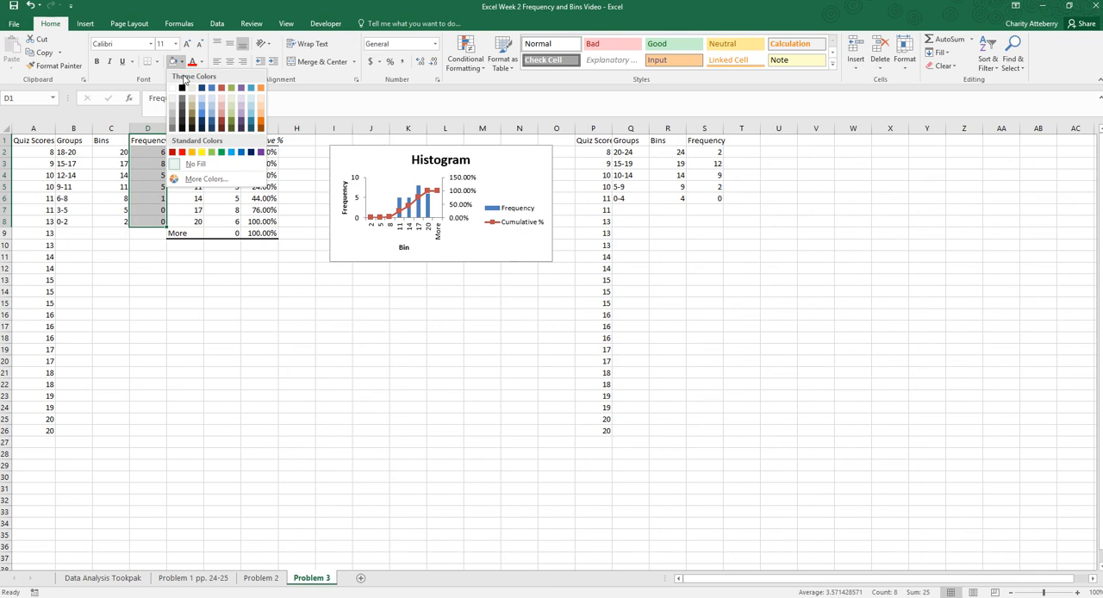
click(202, 152)
click(694, 302)
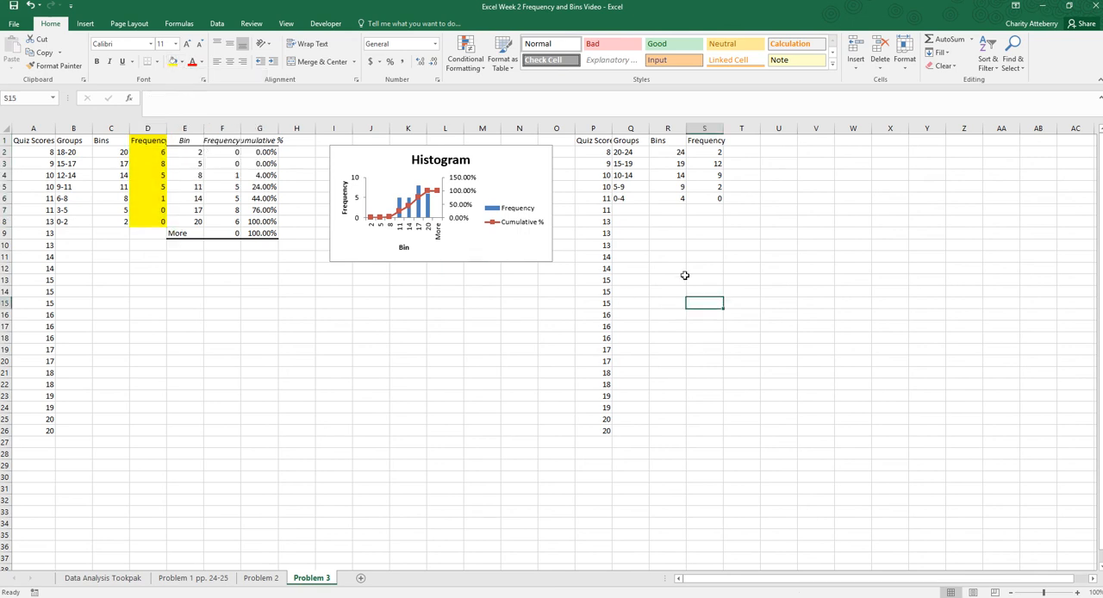
- Apply the same yellow fill to the five-point table's Frequency column, cells S1 to S6
drag(701, 143, 705, 200)
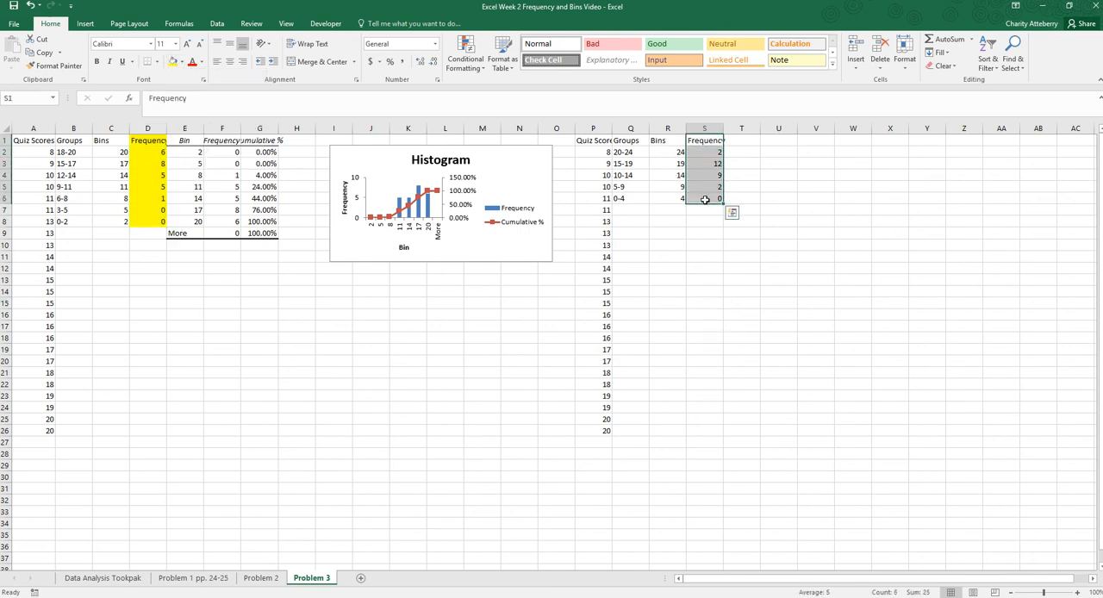
click(173, 62)
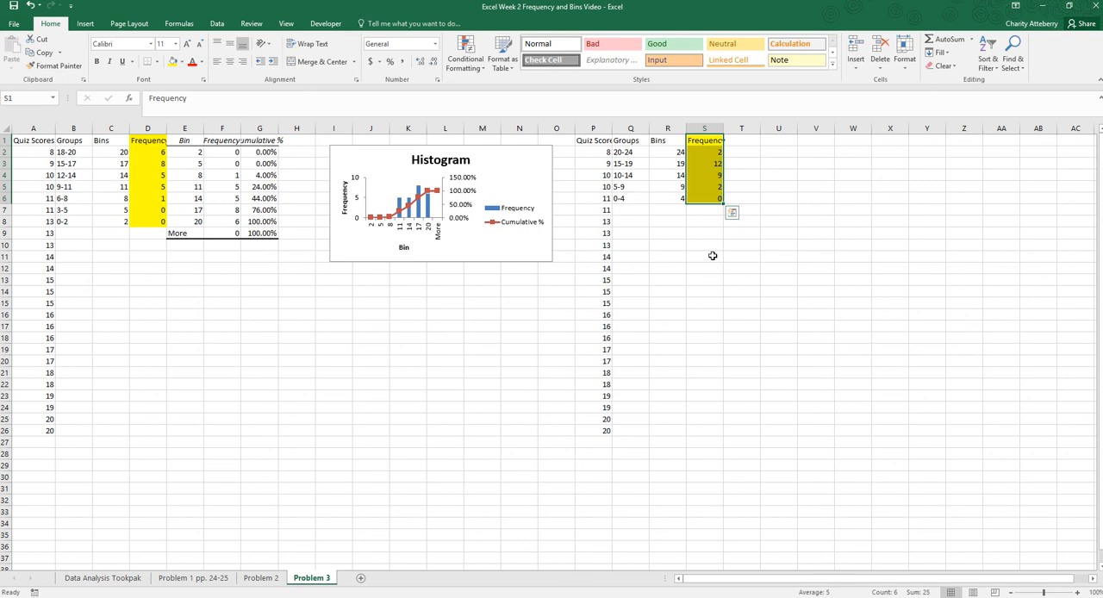
click(703, 197)
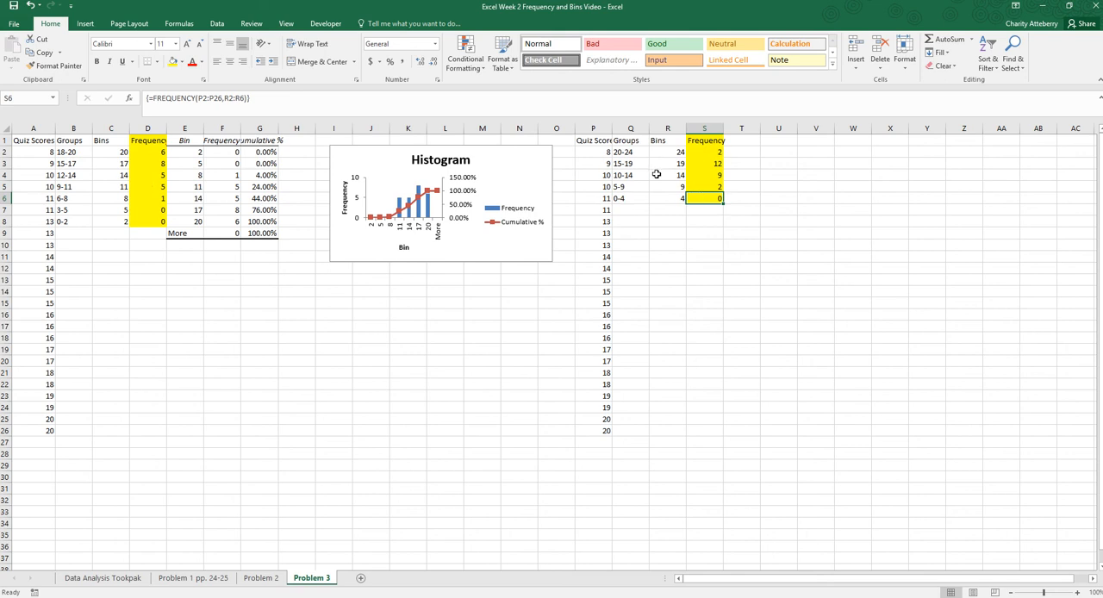
- Start the Histogram tool from Data Analysis and set its input range to the quiz scores in P2:P26
double_click(744, 141)
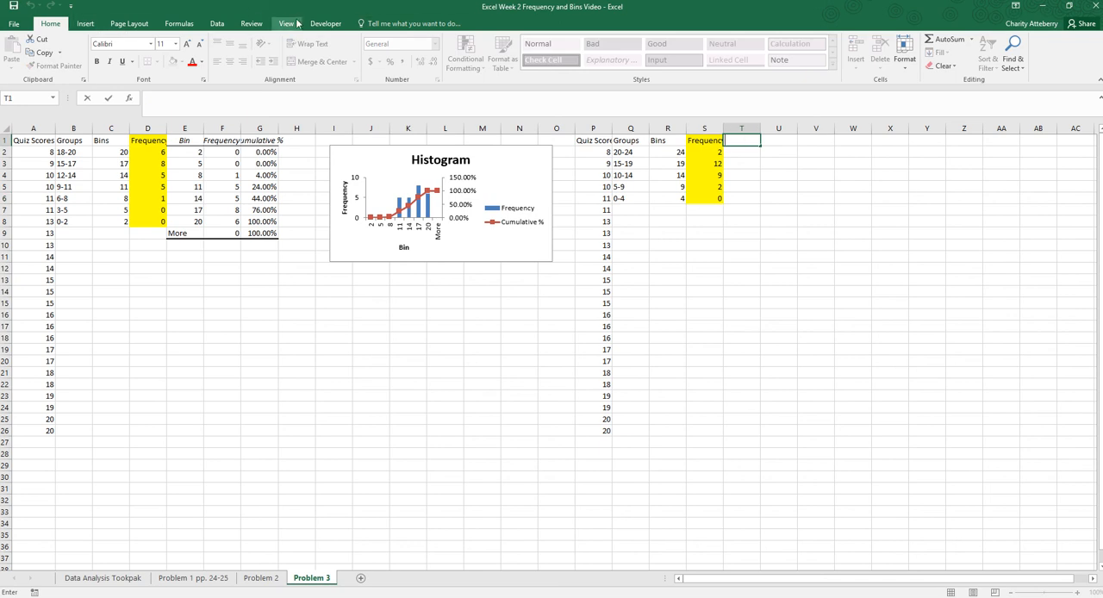
click(217, 24)
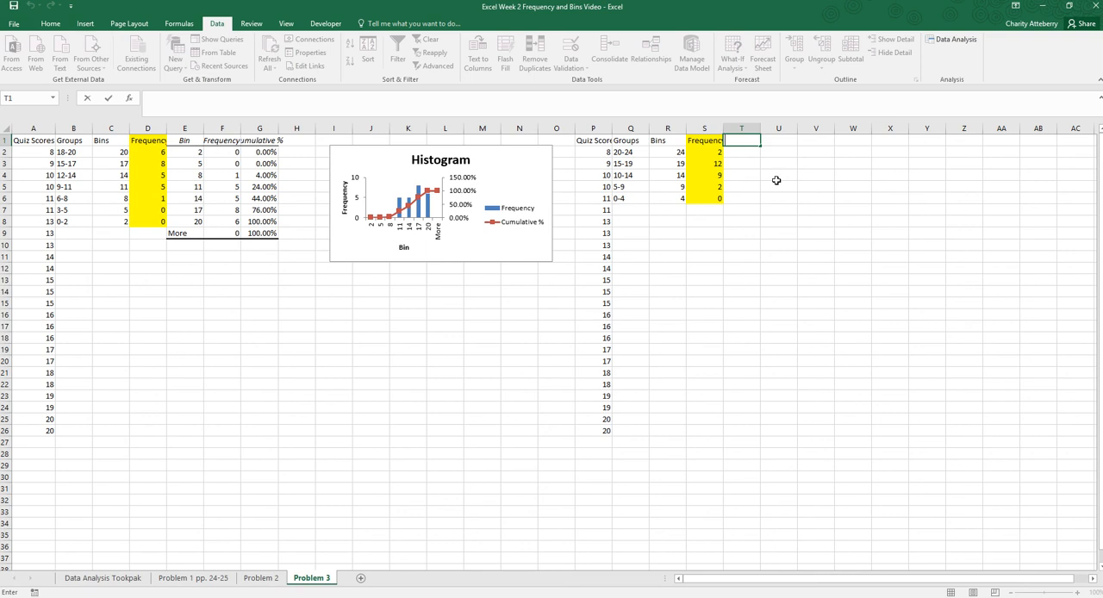
drag(758, 198, 762, 198)
click(751, 143)
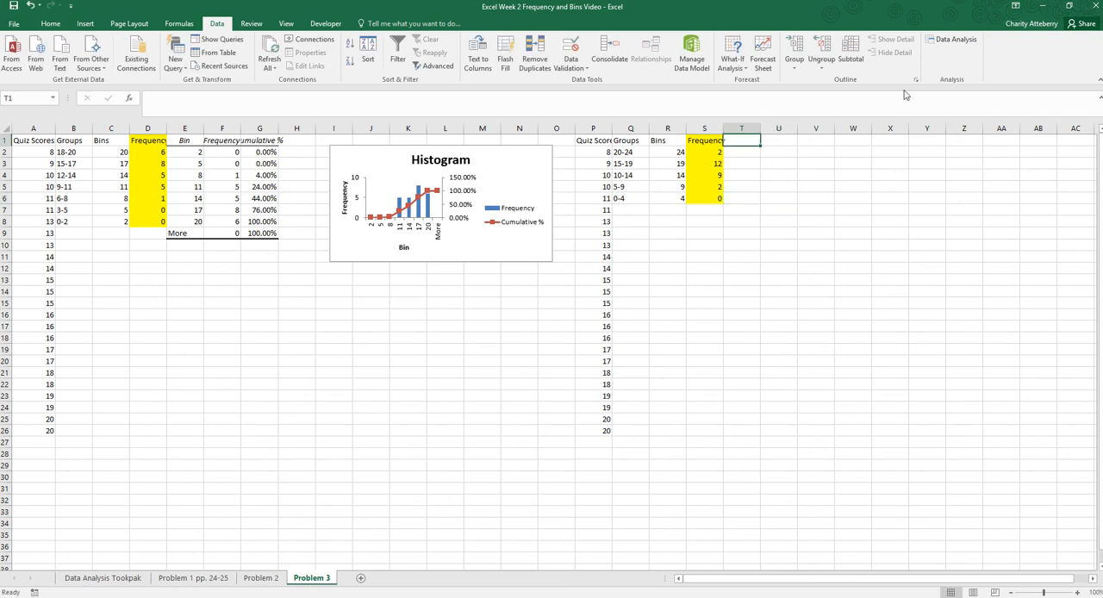
click(955, 39)
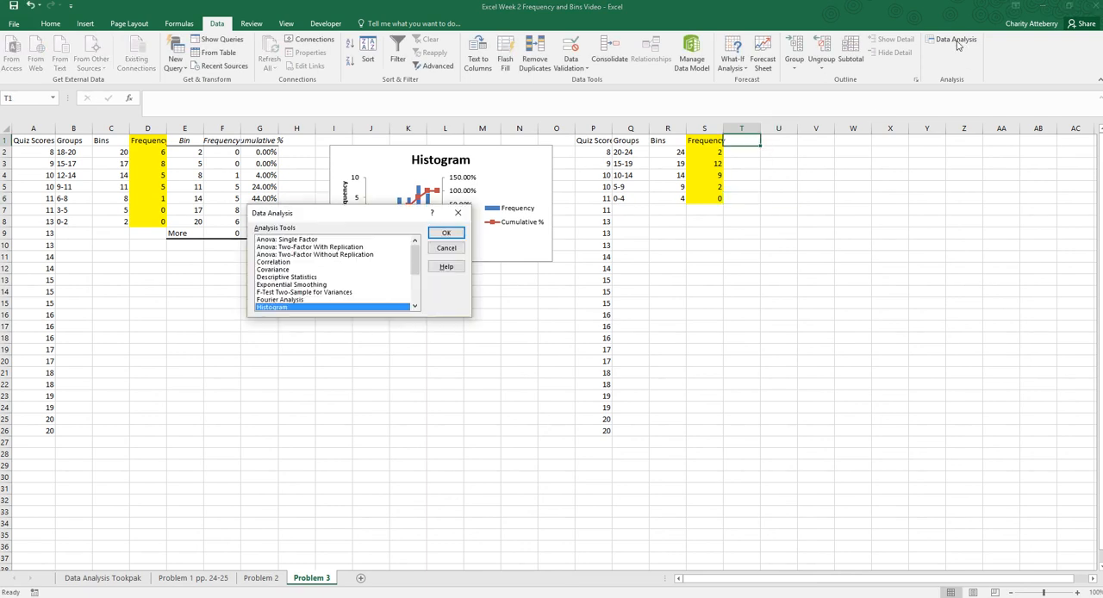
click(445, 232)
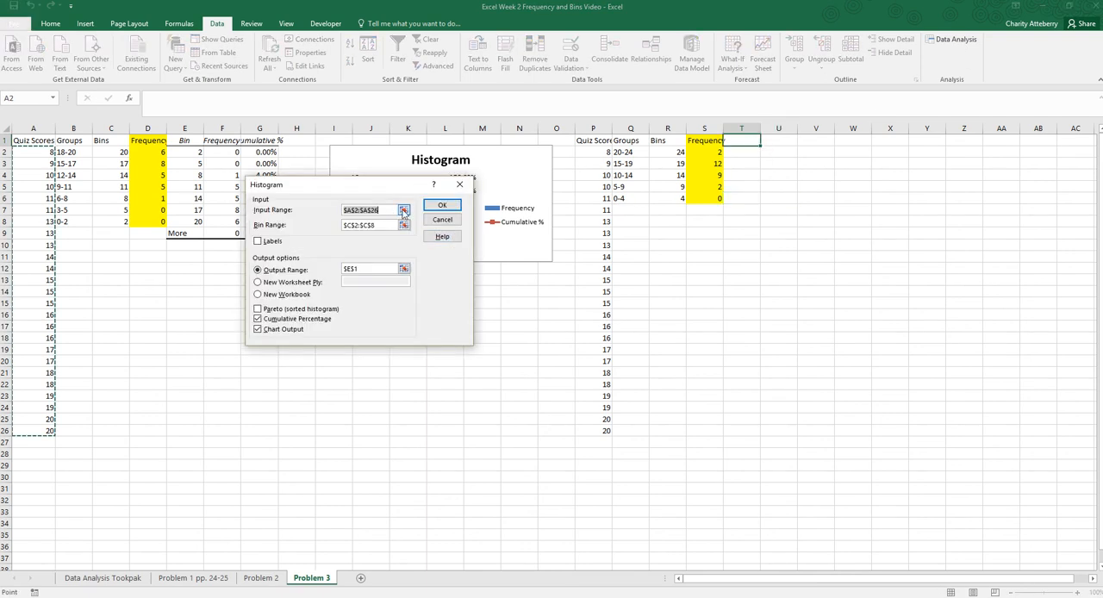
click(403, 210)
key(BackSpace)
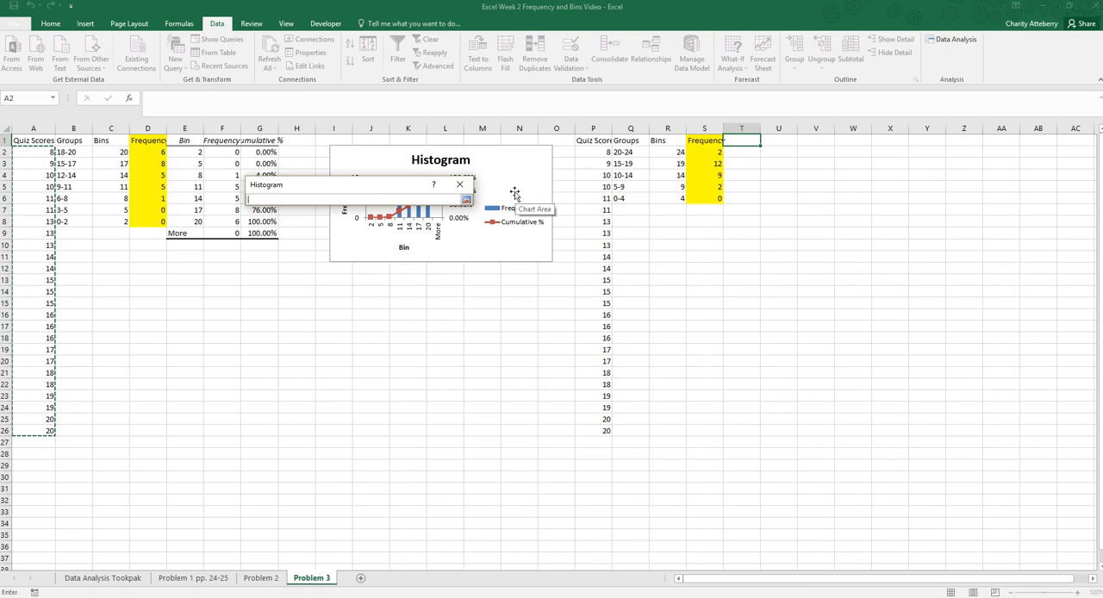
click(595, 153)
drag(597, 420, 598, 431)
click(466, 200)
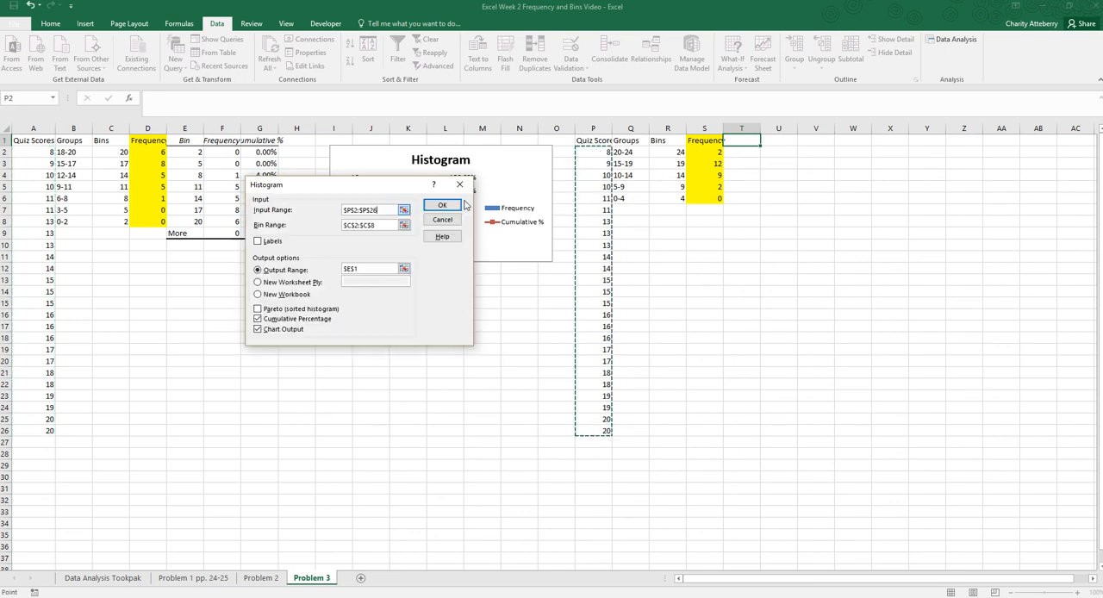
- Set the histogram's bin range to the five-point bins in R2:R6
click(403, 227)
key(BackSpace)
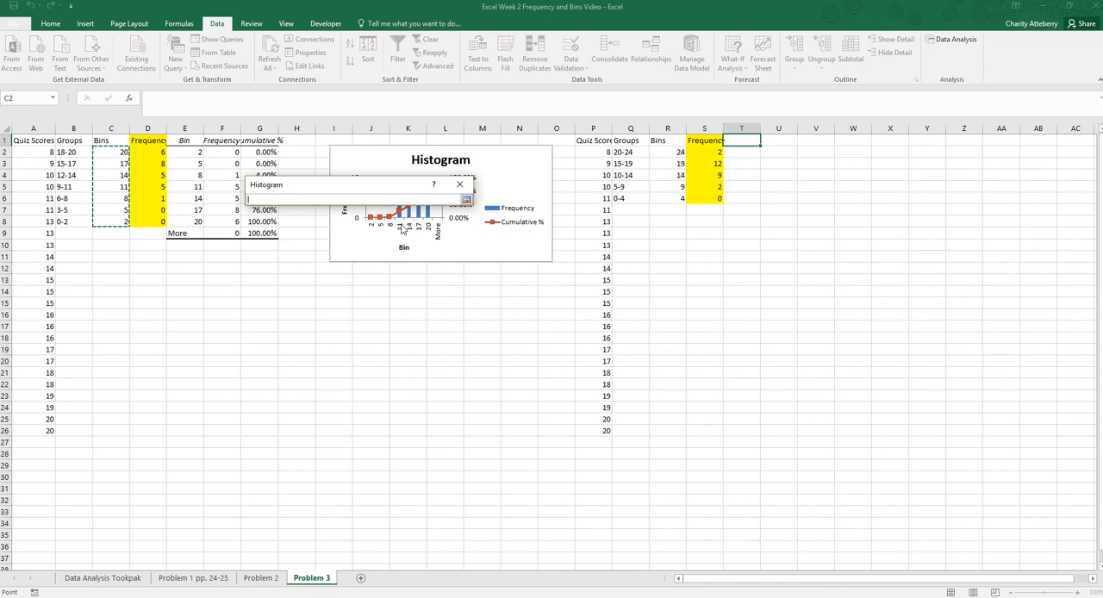
drag(661, 153, 666, 194)
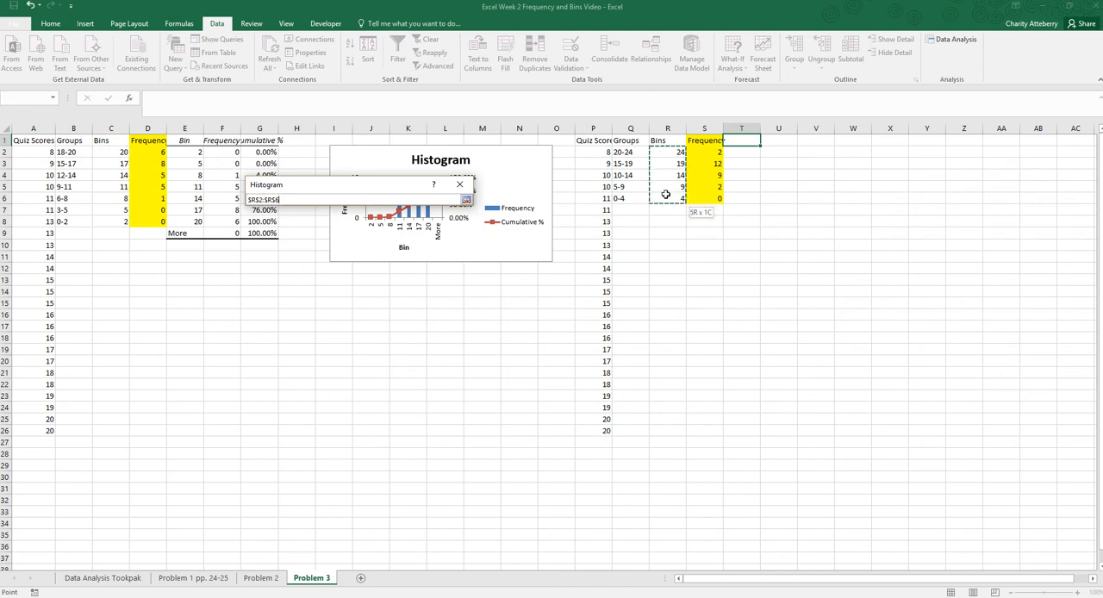
click(466, 200)
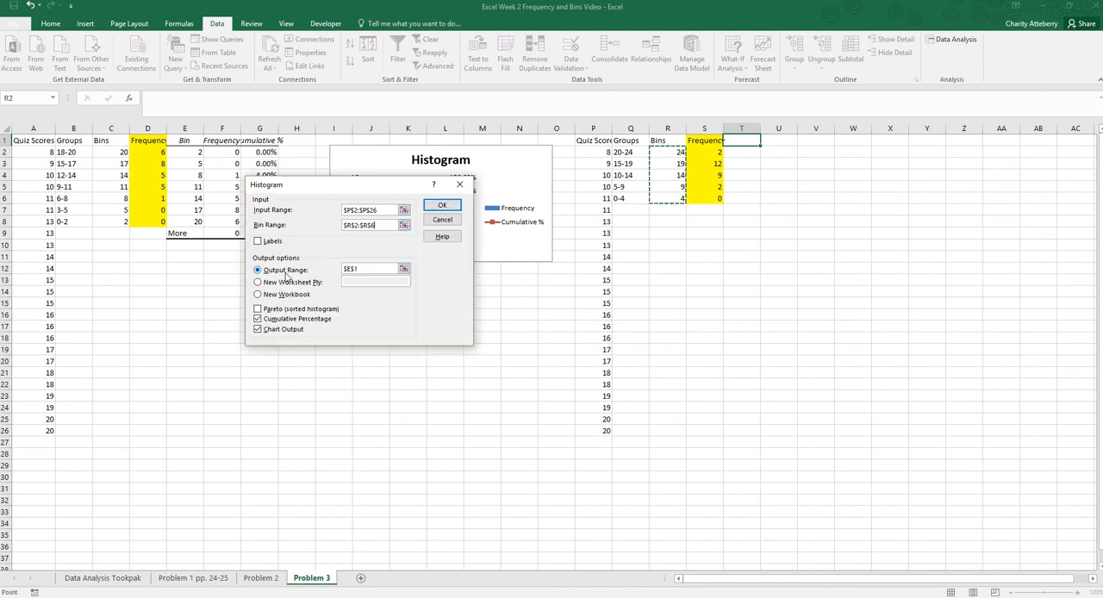
- Set the output range to cell T1 and generate the histogram with cumulative percentage and chart output
click(403, 269)
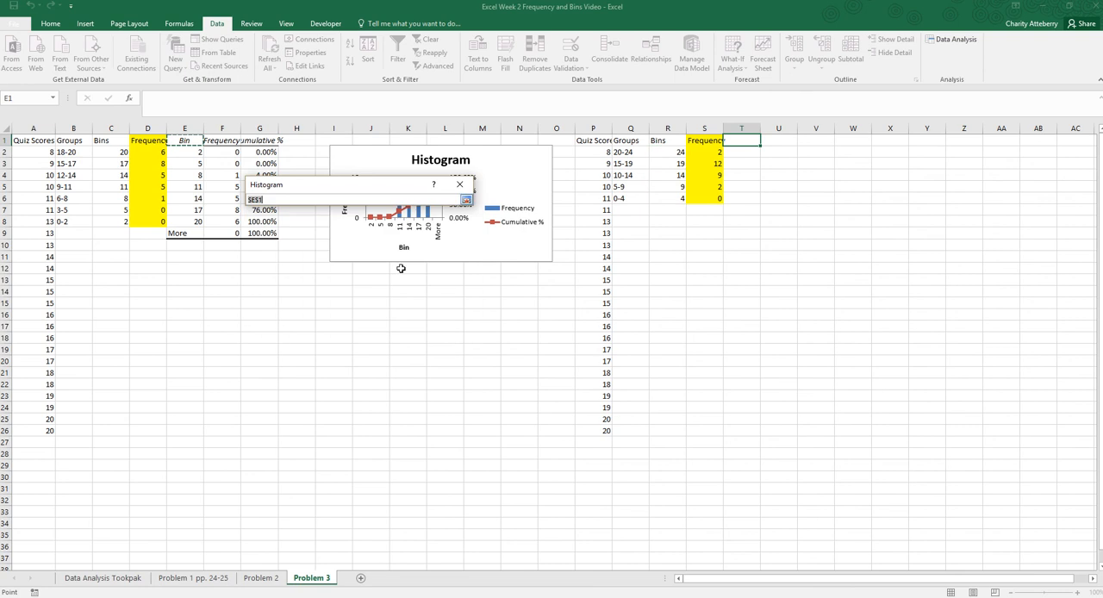
click(740, 142)
click(467, 199)
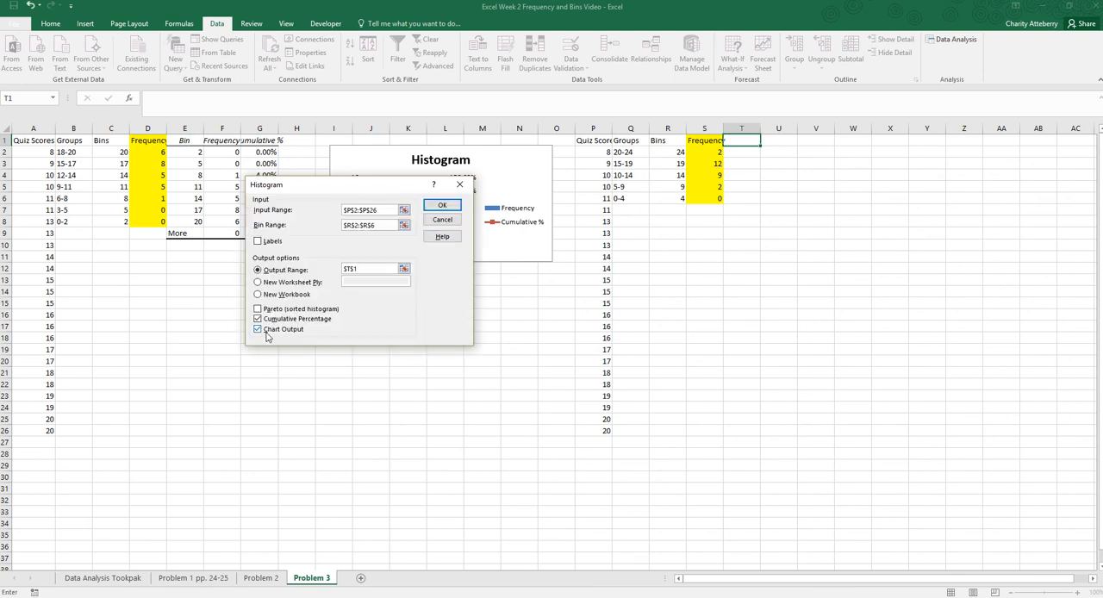
click(441, 205)
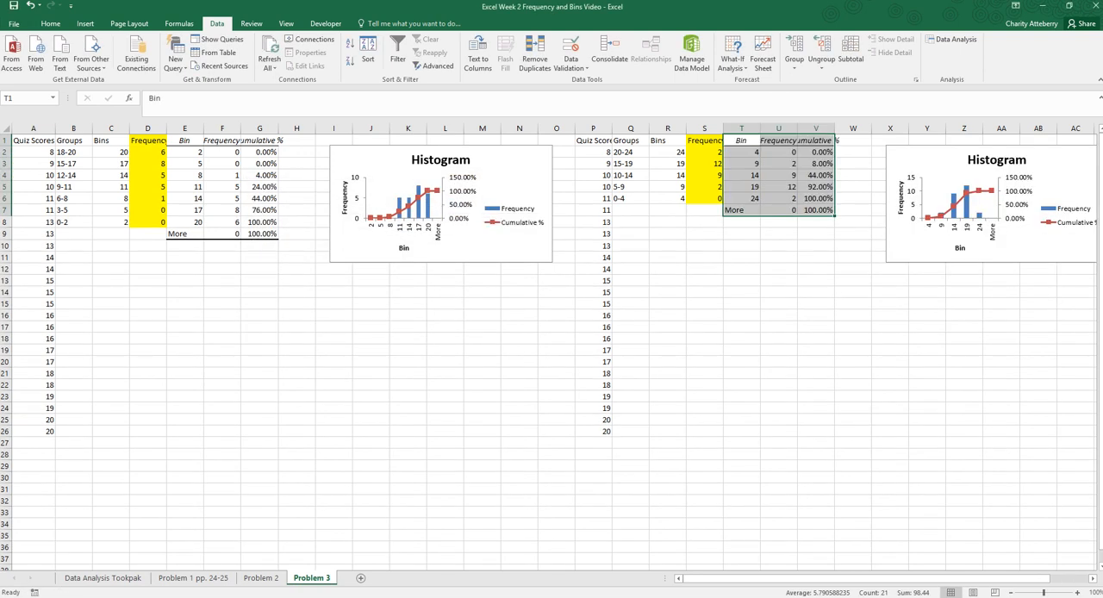
click(955, 318)
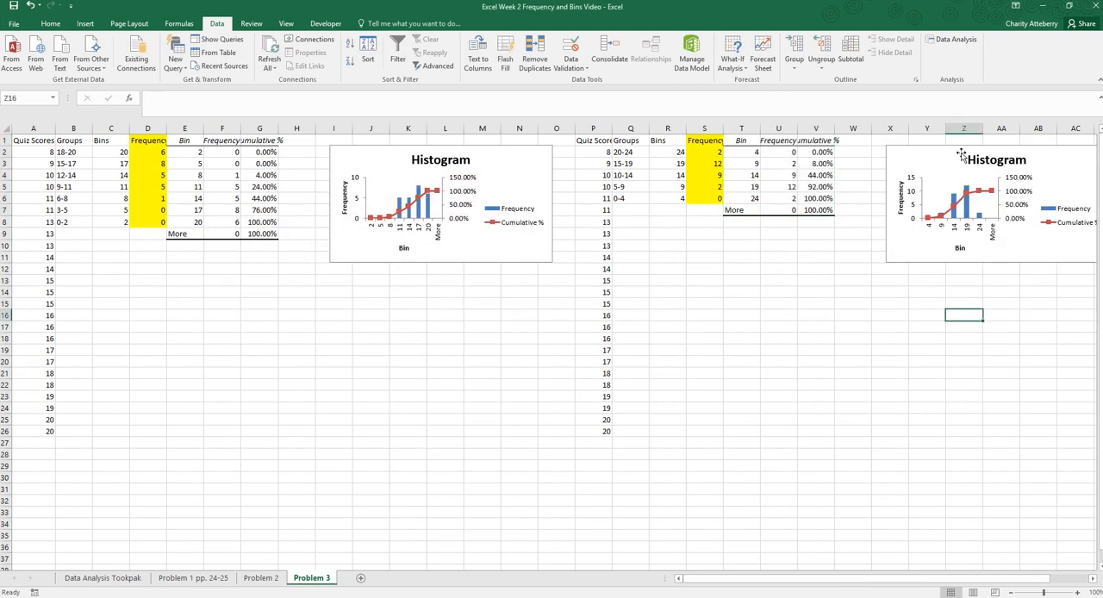